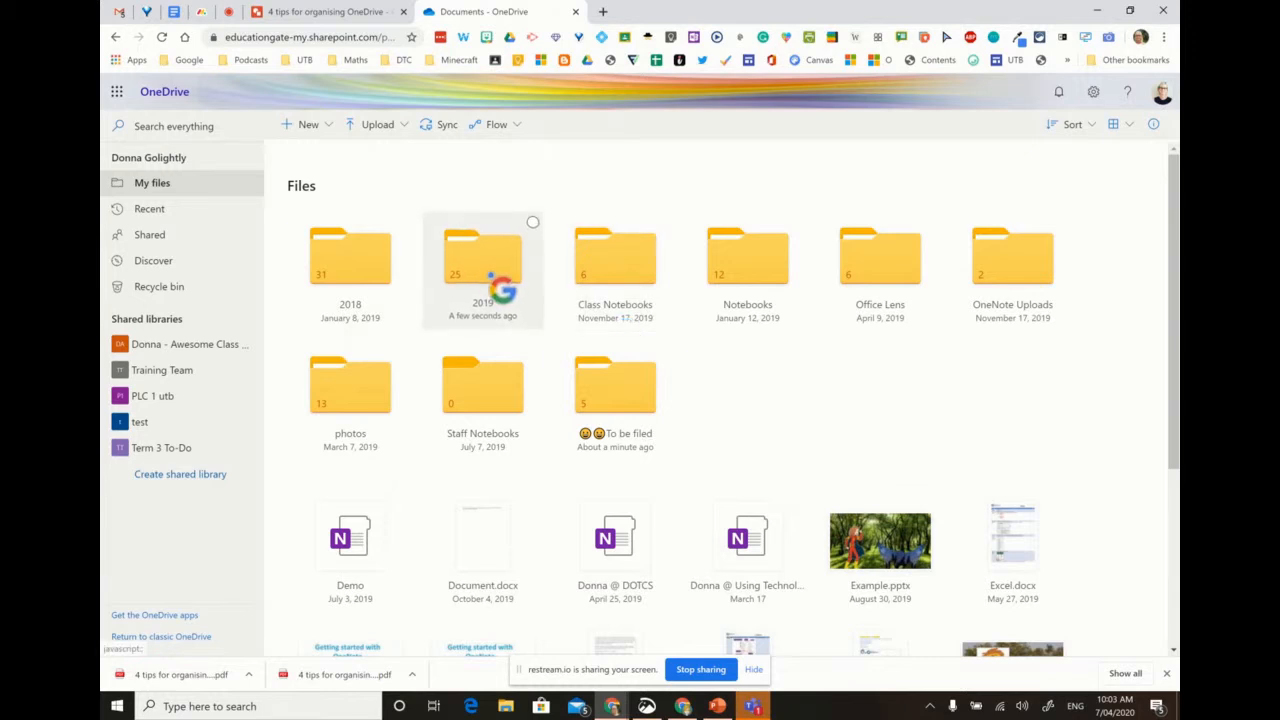
Rename the 2019 folder to "01 2019".
{"action": "right_click", "coordinate": [496, 284]}
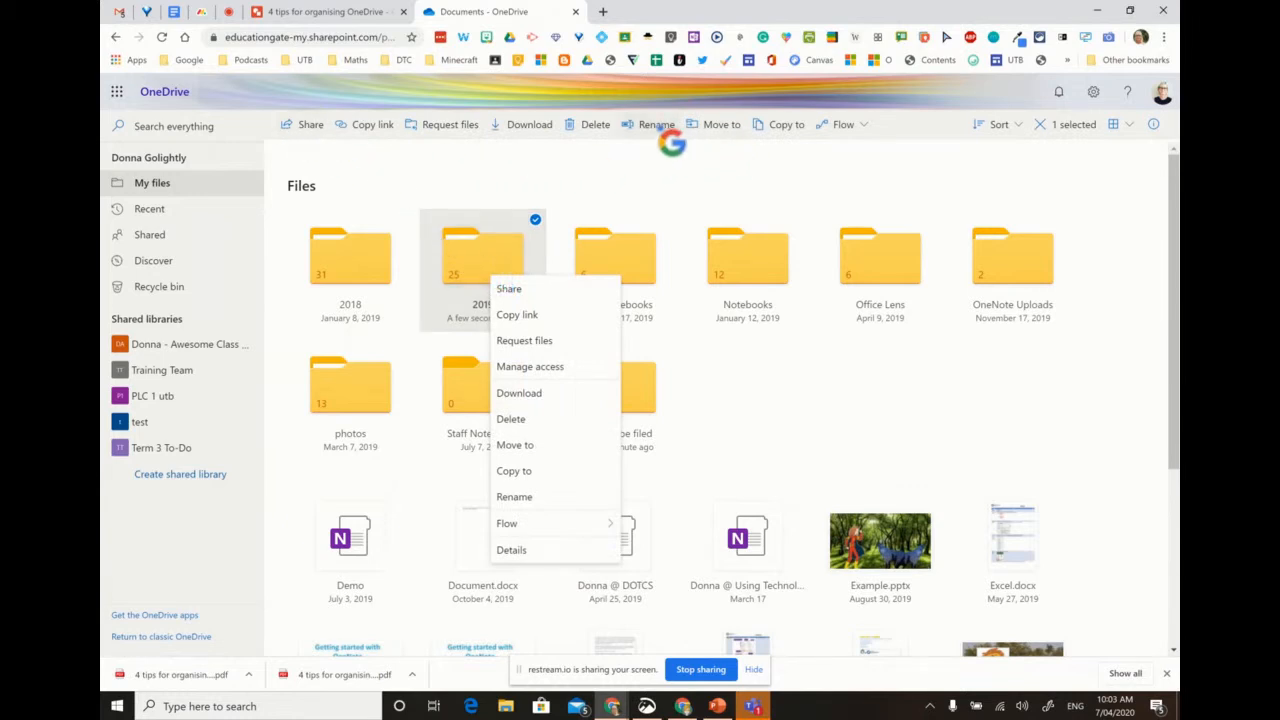
{"action": "left_click", "coordinate": [527, 497]}
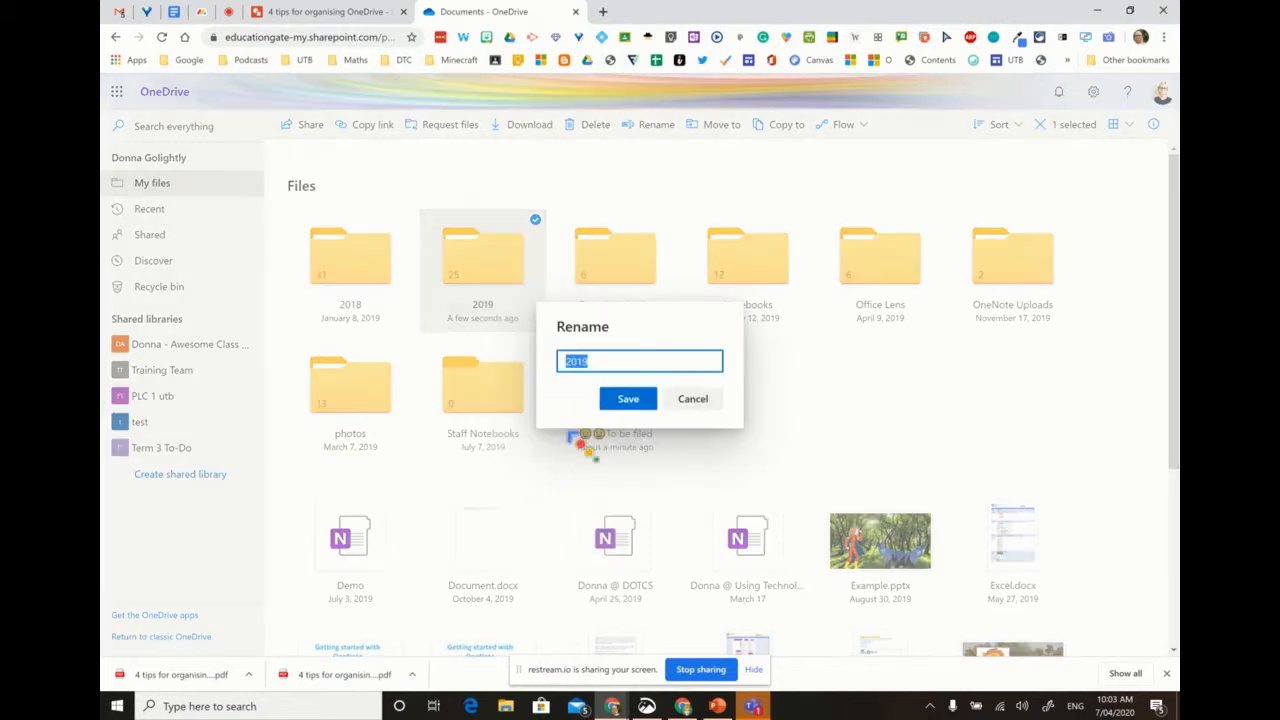
{"action": "left_click", "coordinate": [565, 362]}
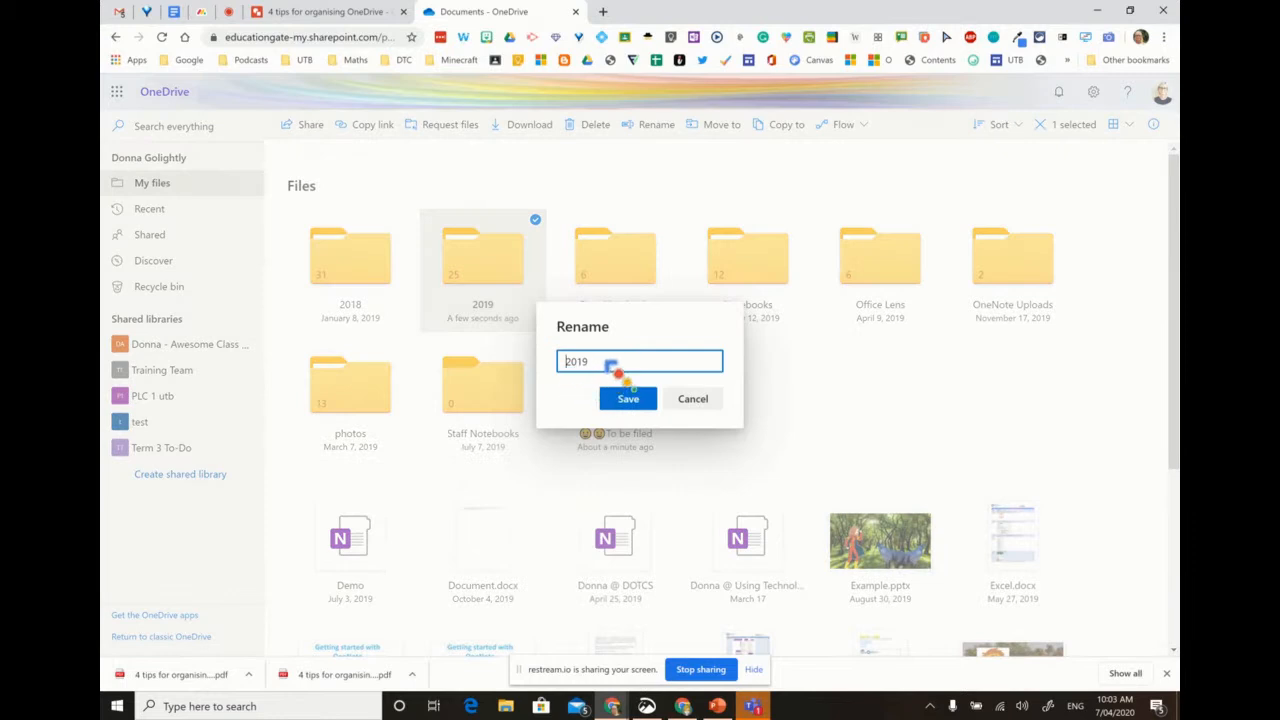
{"action": "type", "text": "01"}
{"action": "left_click", "coordinate": [628, 399]}
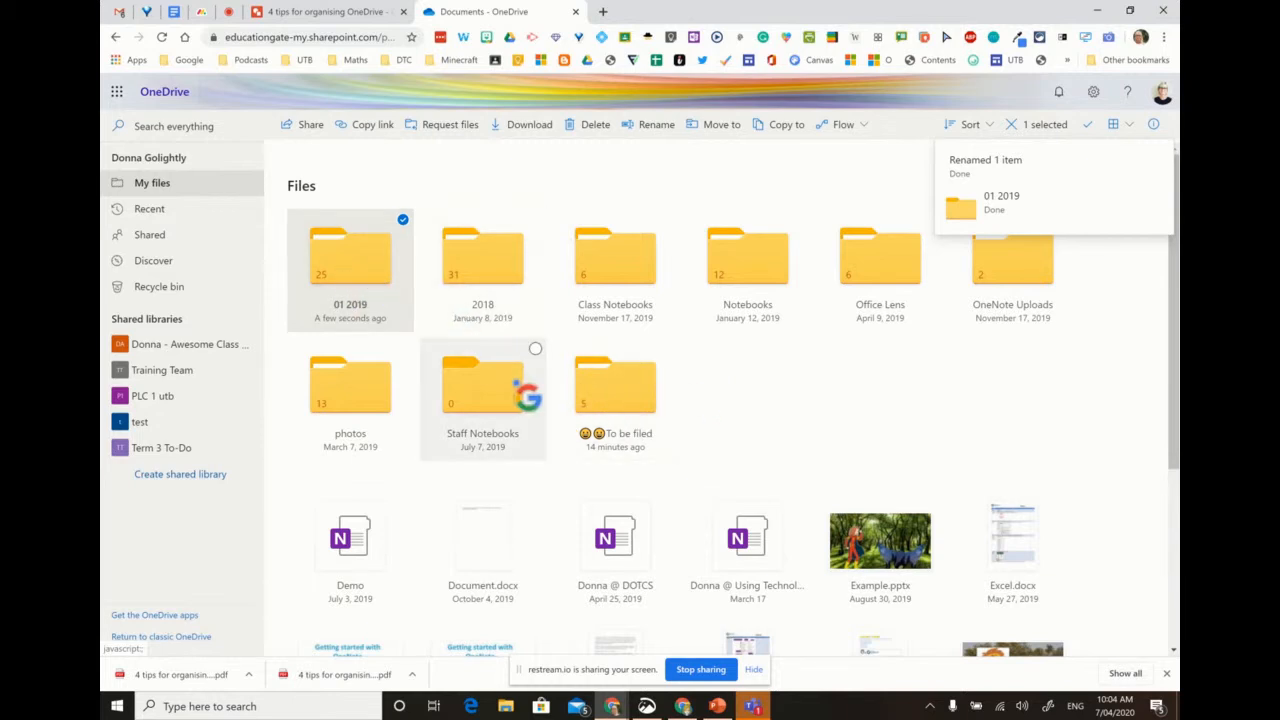
Rename the Staff Notebooks folder with a thumbs up emoji in front of its name, and clear the selection.
{"action": "right_click", "coordinate": [490, 393]}
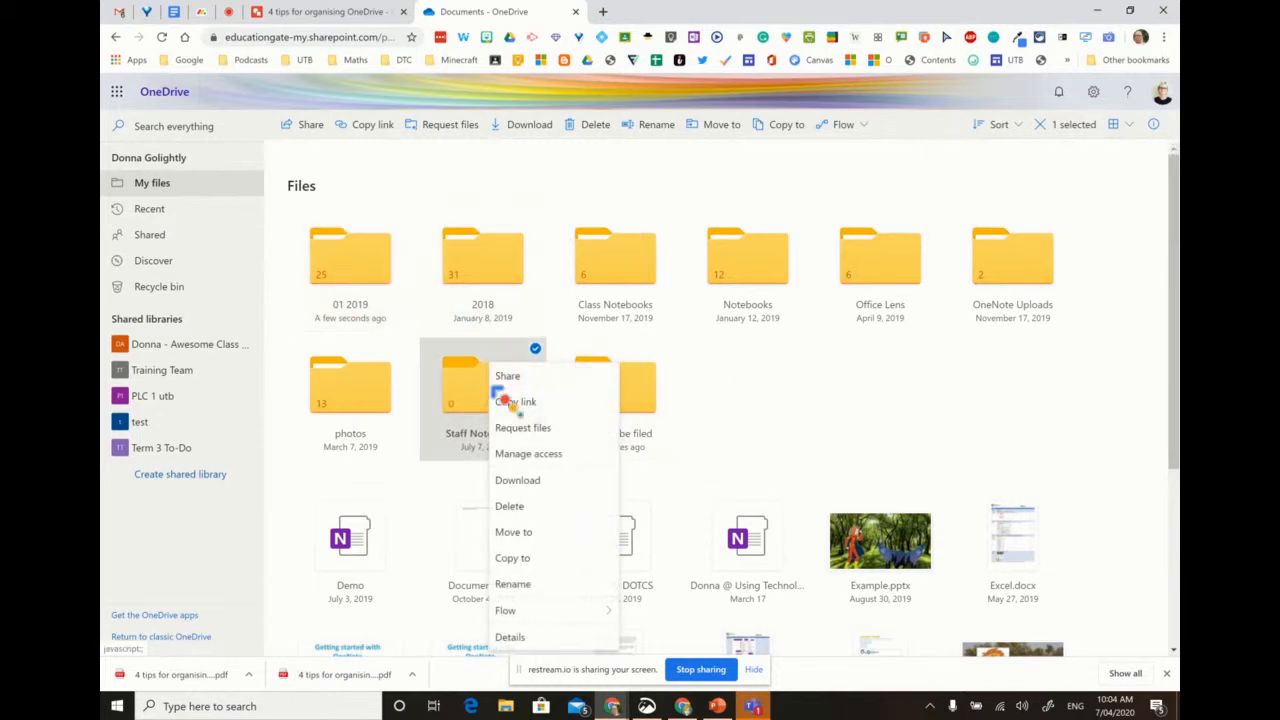
{"action": "left_click", "coordinate": [527, 584]}
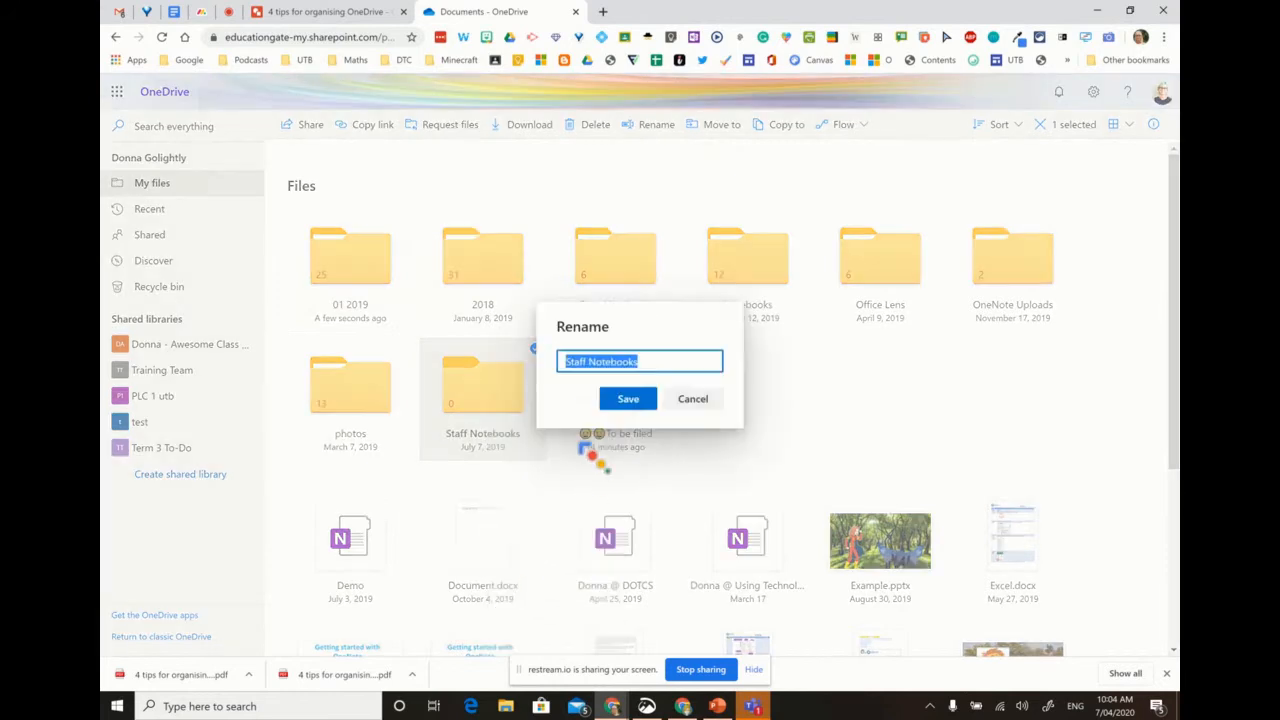
{"action": "left_click", "coordinate": [565, 364]}
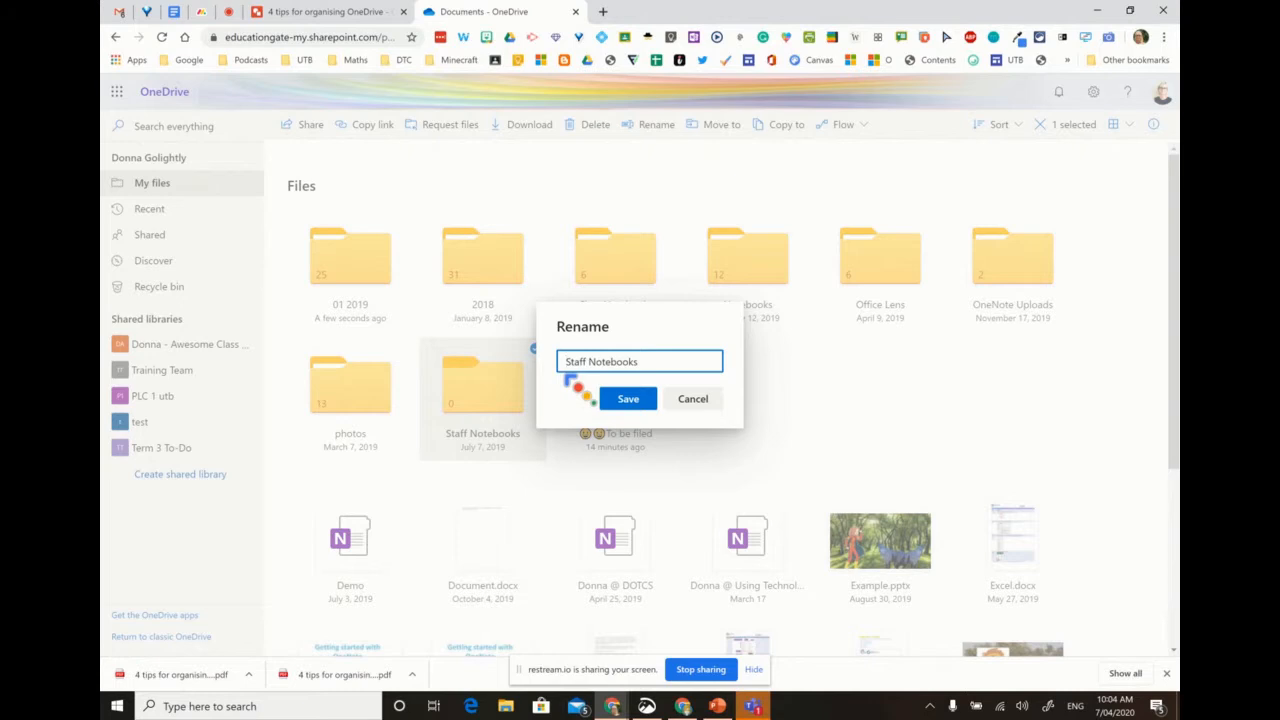
{"action": "key", "text": "super+period"}
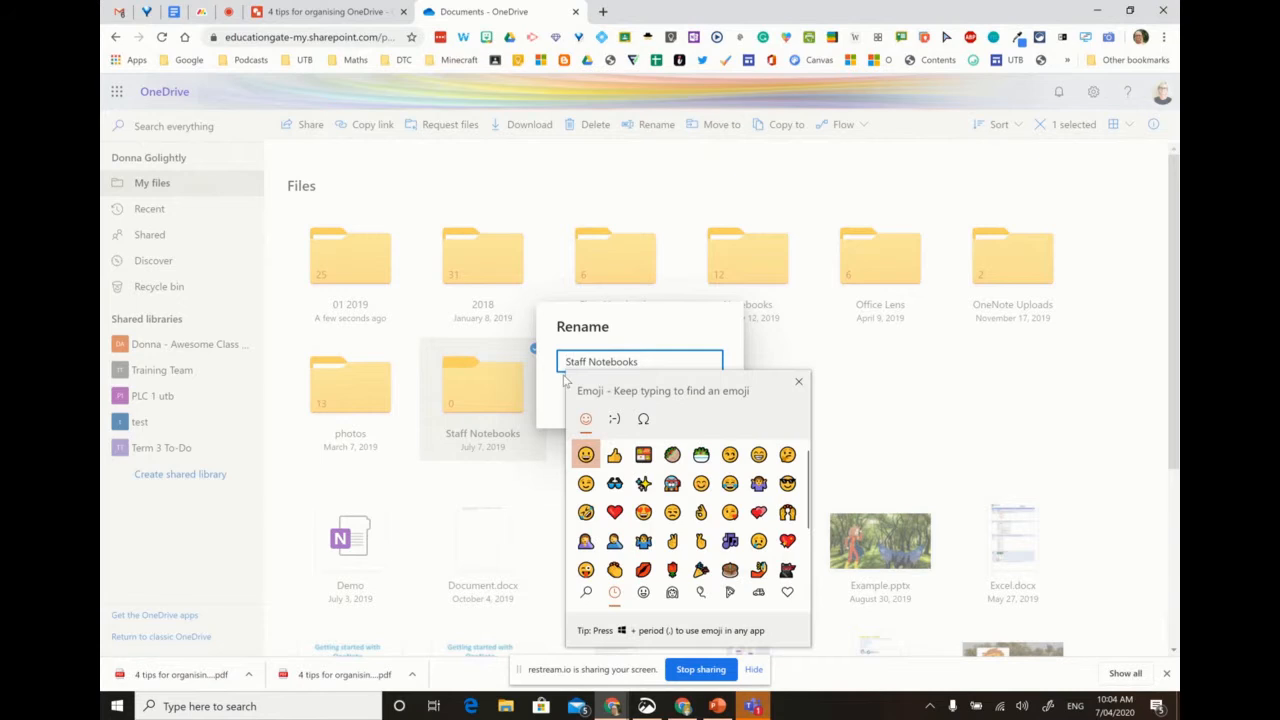
{"action": "left_click", "coordinate": [613, 456]}
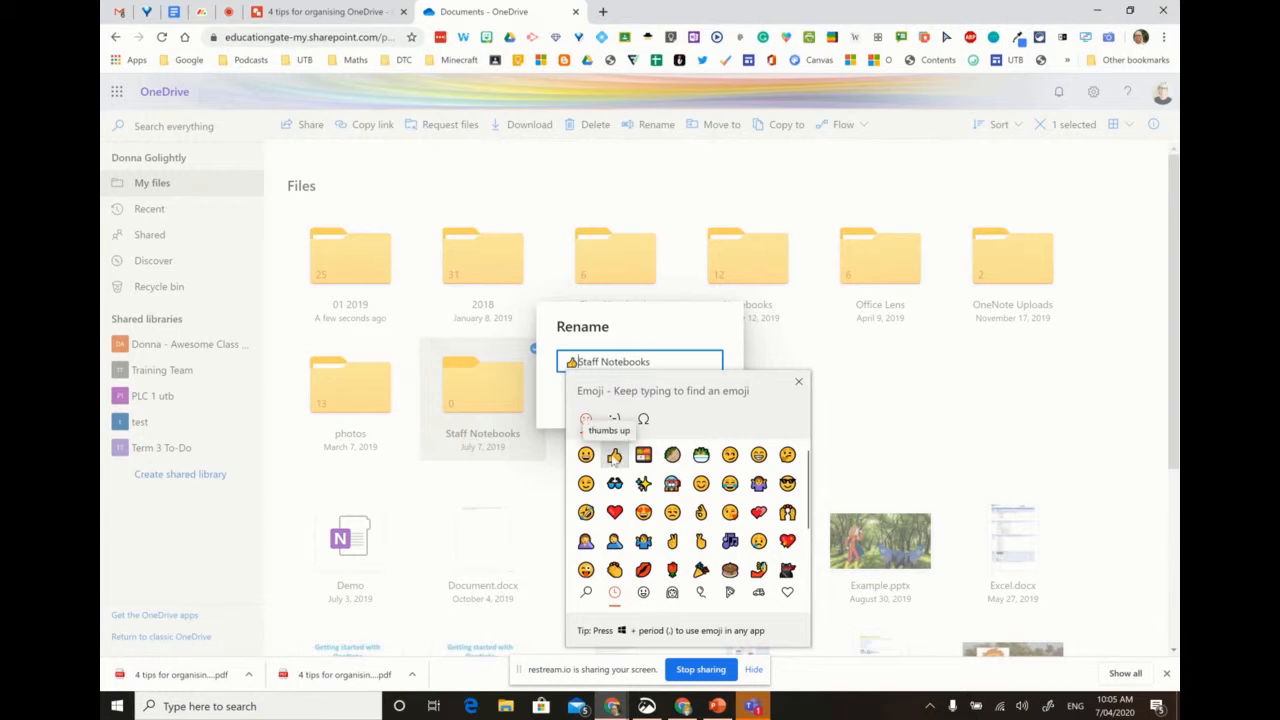
{"action": "left_click", "coordinate": [799, 381]}
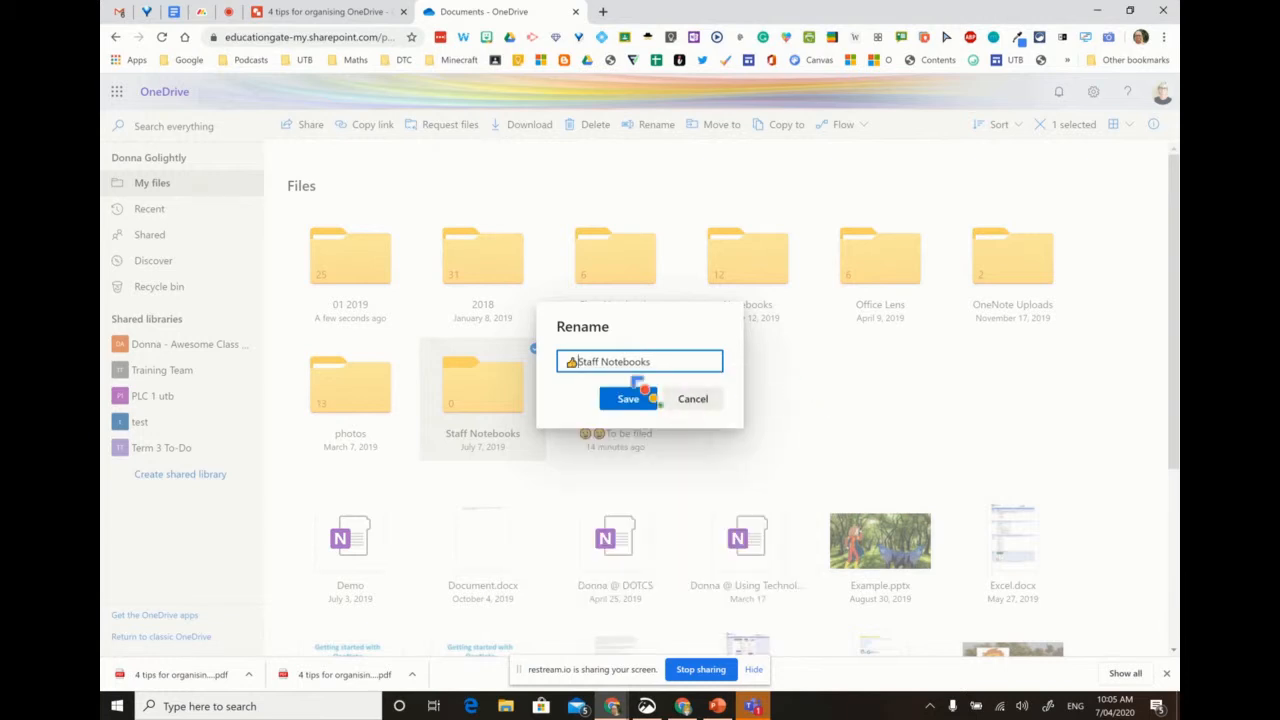
{"action": "left_click", "coordinate": [628, 400]}
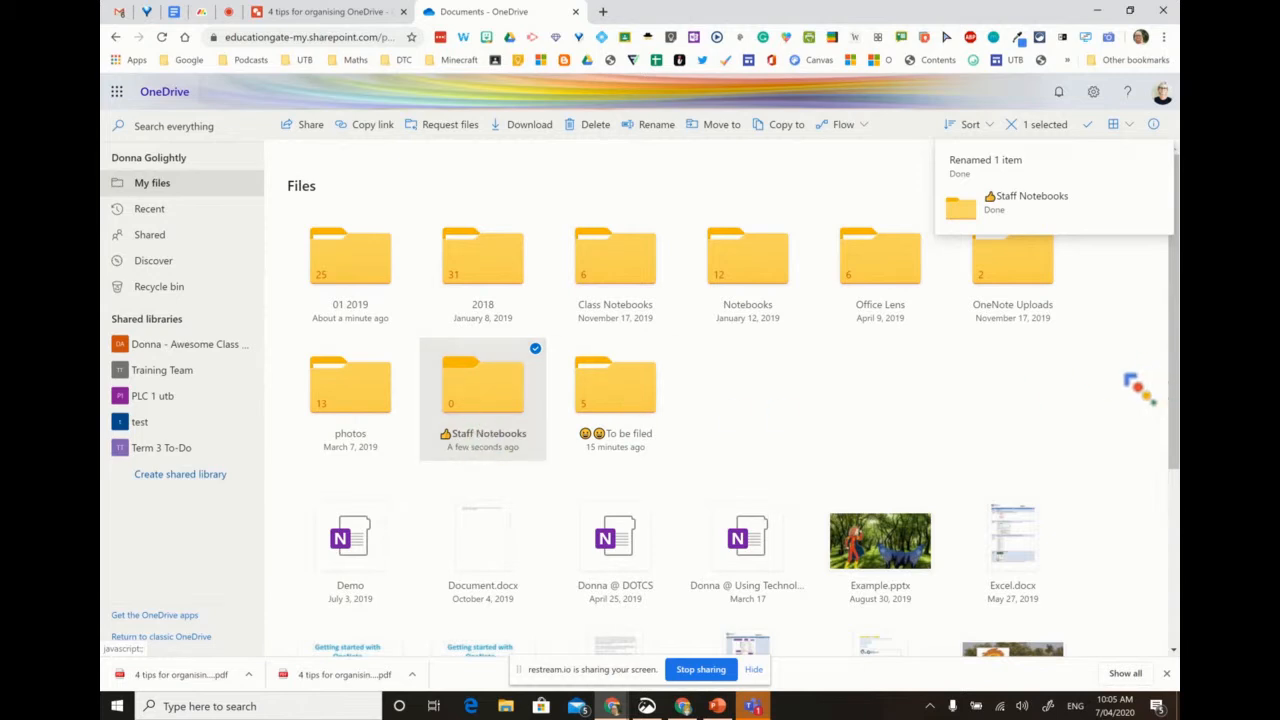
{"action": "left_click", "coordinate": [1135, 388]}
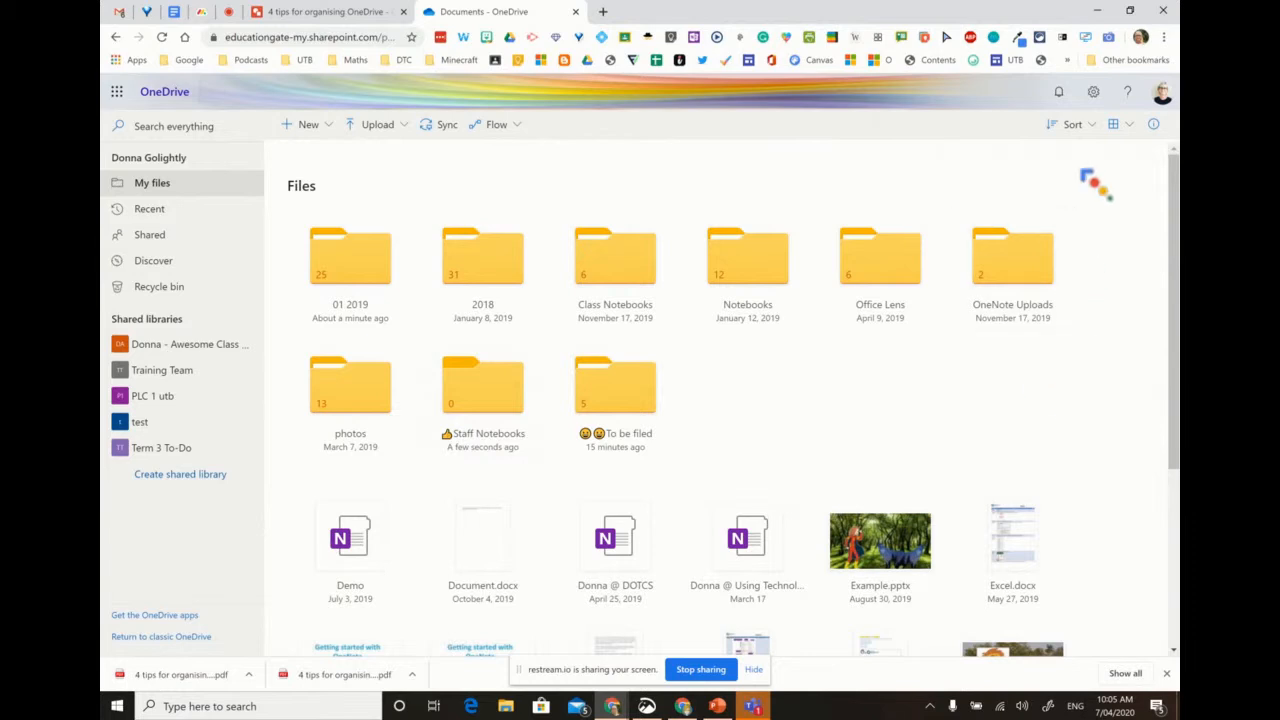
Switch the file display to List and examine the modified, file size and sharing columns.
{"action": "left_click", "coordinate": [1128, 124]}
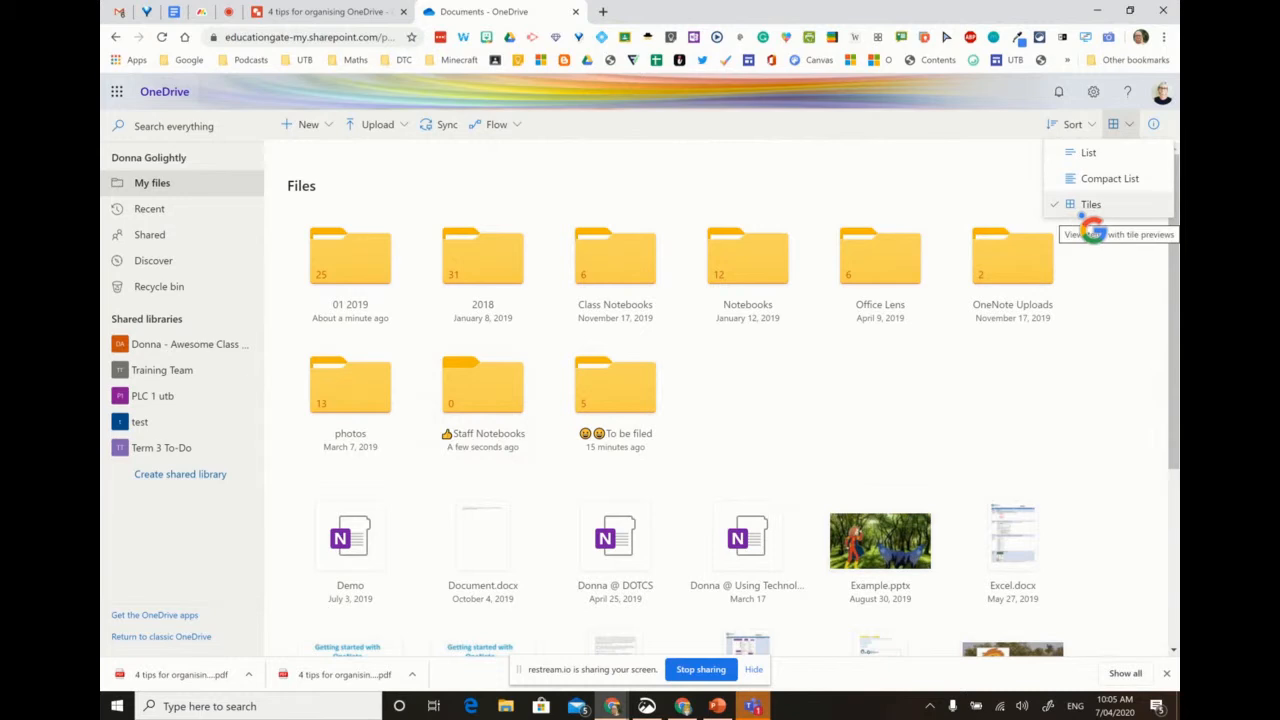
{"action": "scroll", "coordinate": [1080, 214], "scroll_direction": "up", "scroll_amount": 5}
{"action": "scroll", "coordinate": [1081, 215], "scroll_direction": "up", "scroll_amount": 1}
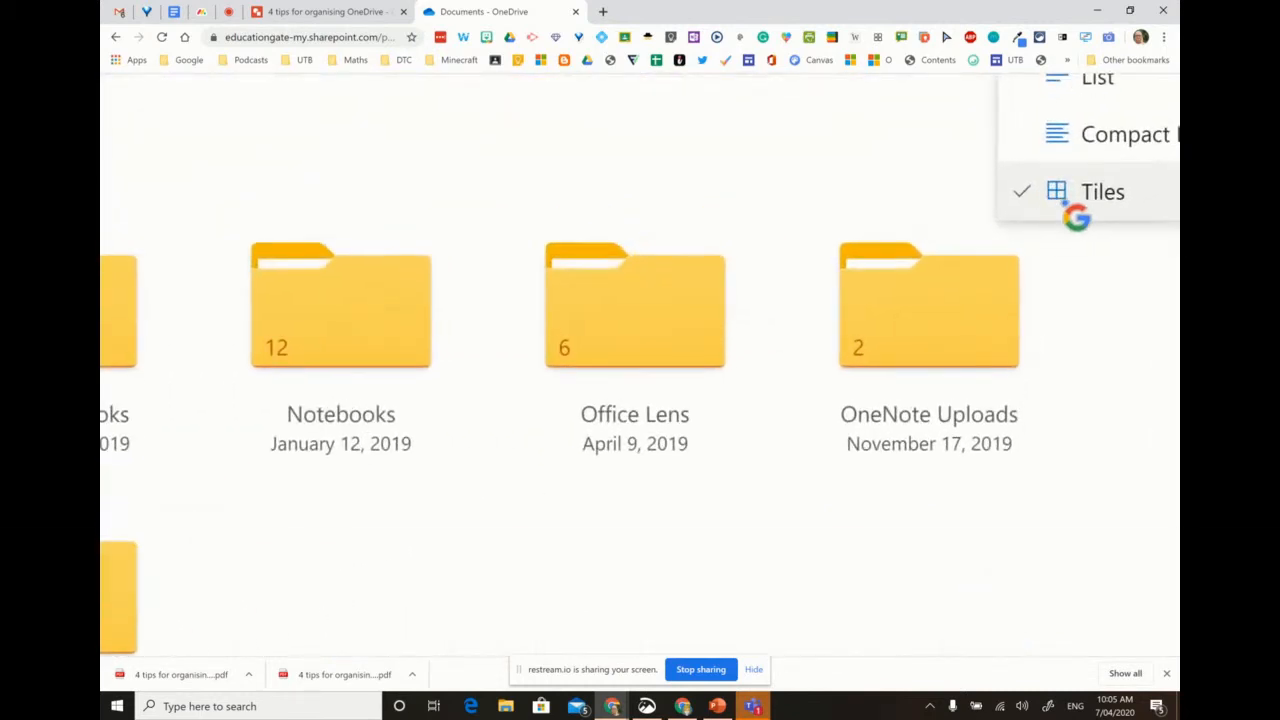
{"action": "scroll", "coordinate": [1066, 205], "scroll_direction": "up", "scroll_amount": 1}
{"action": "scroll", "coordinate": [1066, 205], "scroll_direction": "up", "scroll_amount": 1}
{"action": "scroll", "coordinate": [1066, 205], "scroll_direction": "right", "scroll_amount": 1}
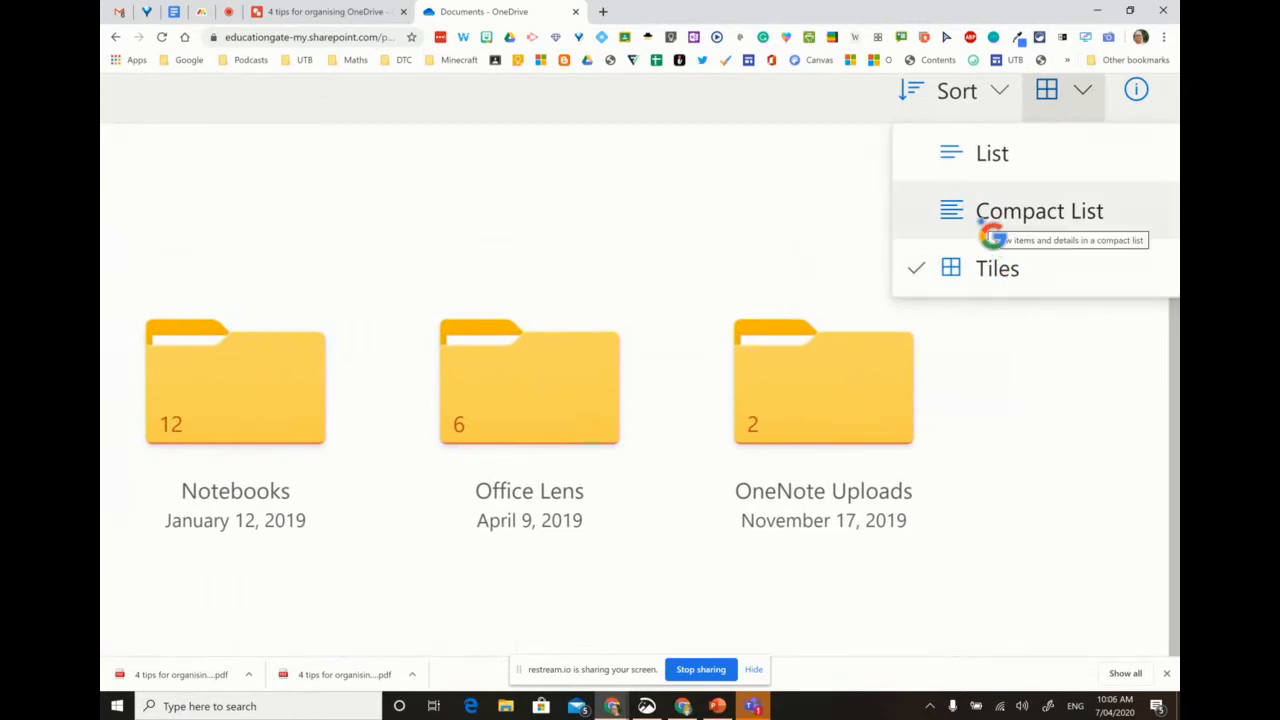
{"action": "left_click", "coordinate": [985, 168]}
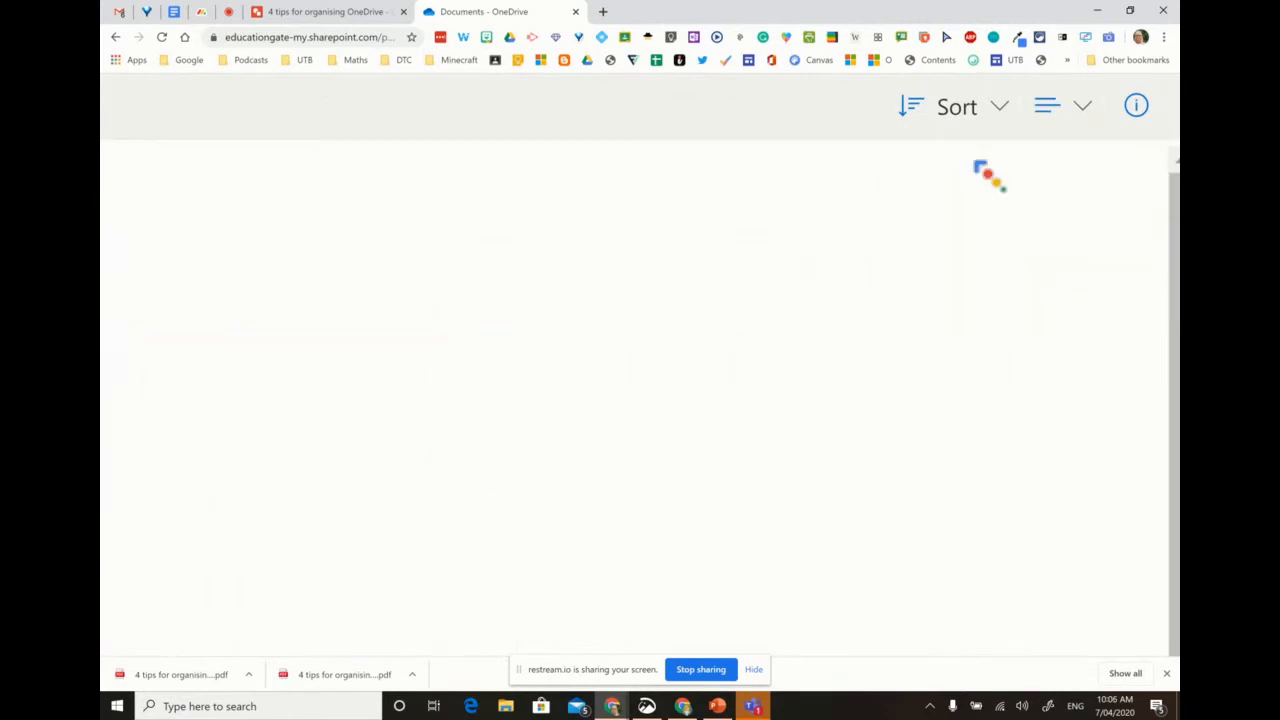
{"action": "scroll", "coordinate": [980, 166], "scroll_direction": "down", "scroll_amount": 5}
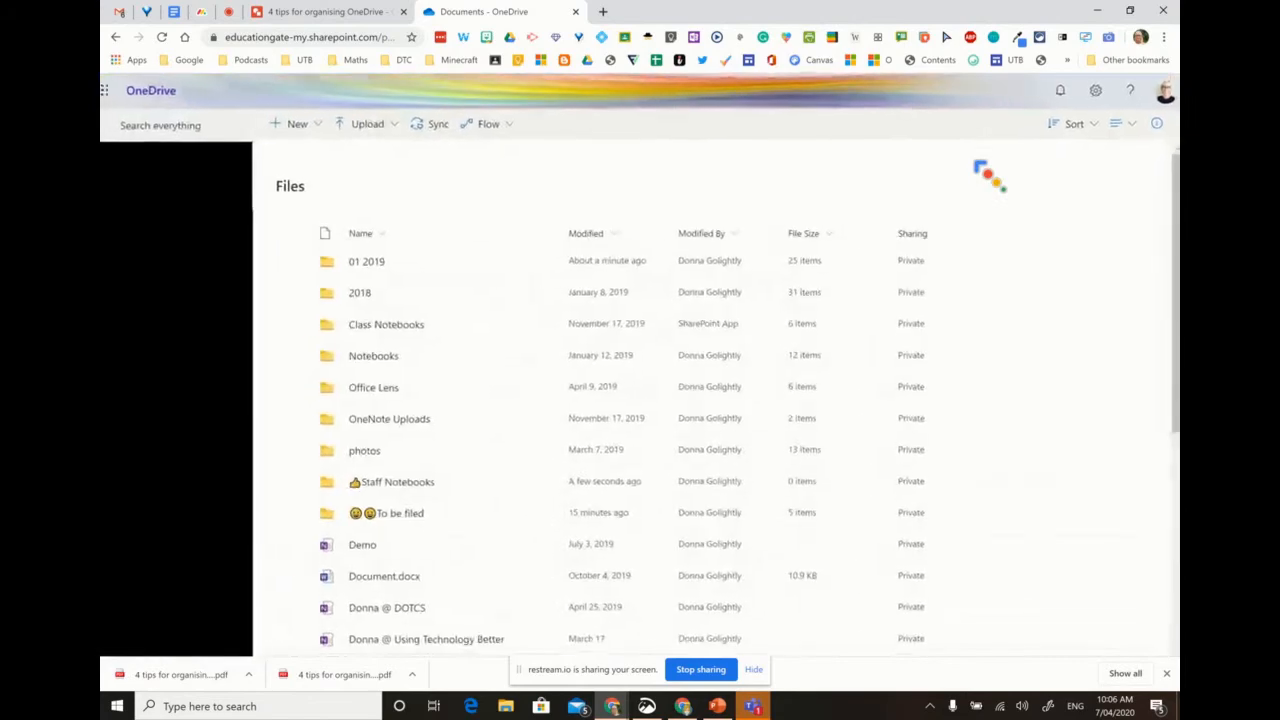
{"action": "scroll", "coordinate": [980, 166], "scroll_direction": "up", "scroll_amount": 3}
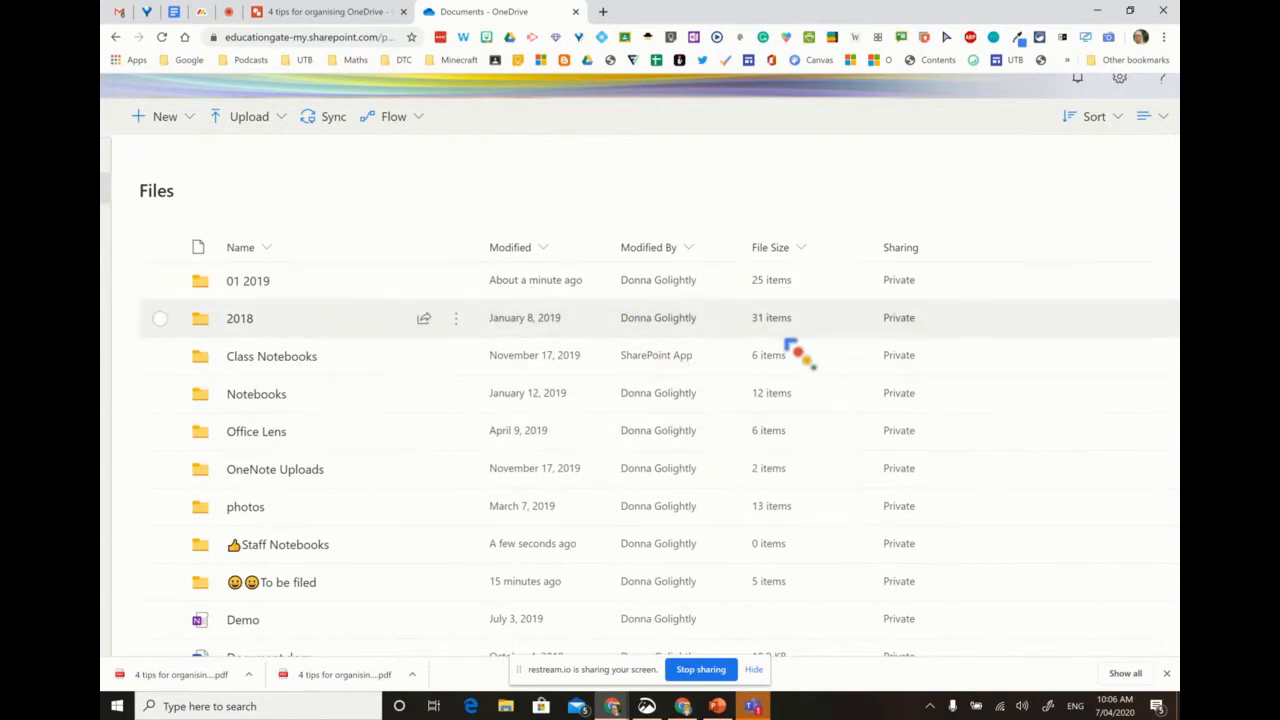
{"action": "left_click_drag", "start_coordinate": [899, 283], "coordinate": [1020, 243]}
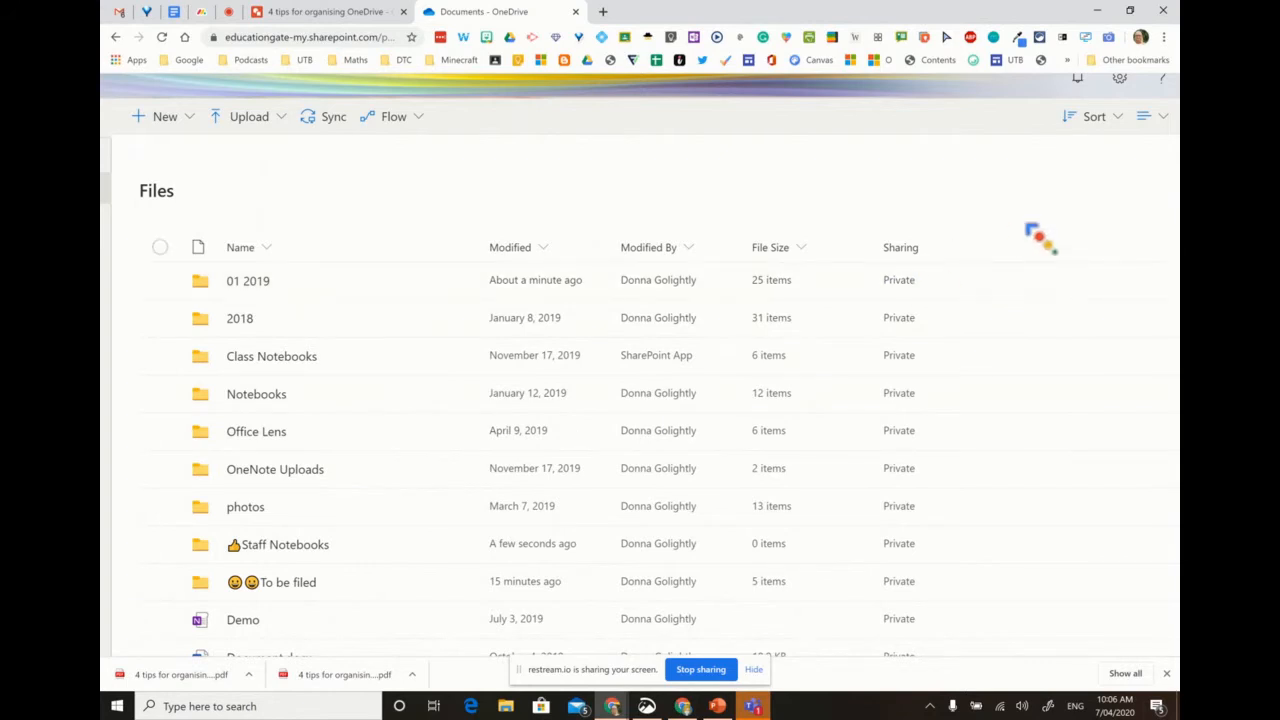
Switch the file display back to Tiles and look over the file thumbnails below the folders.
{"action": "left_click", "coordinate": [1150, 118]}
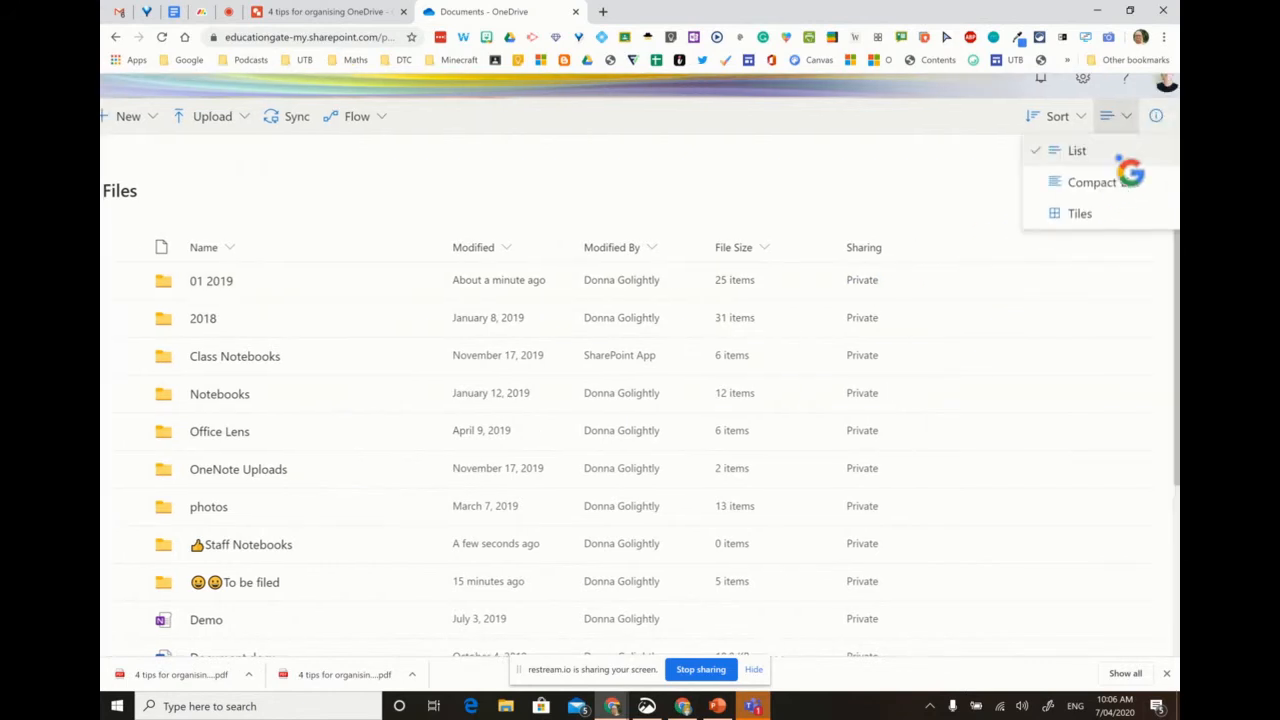
{"action": "left_click", "coordinate": [1085, 216]}
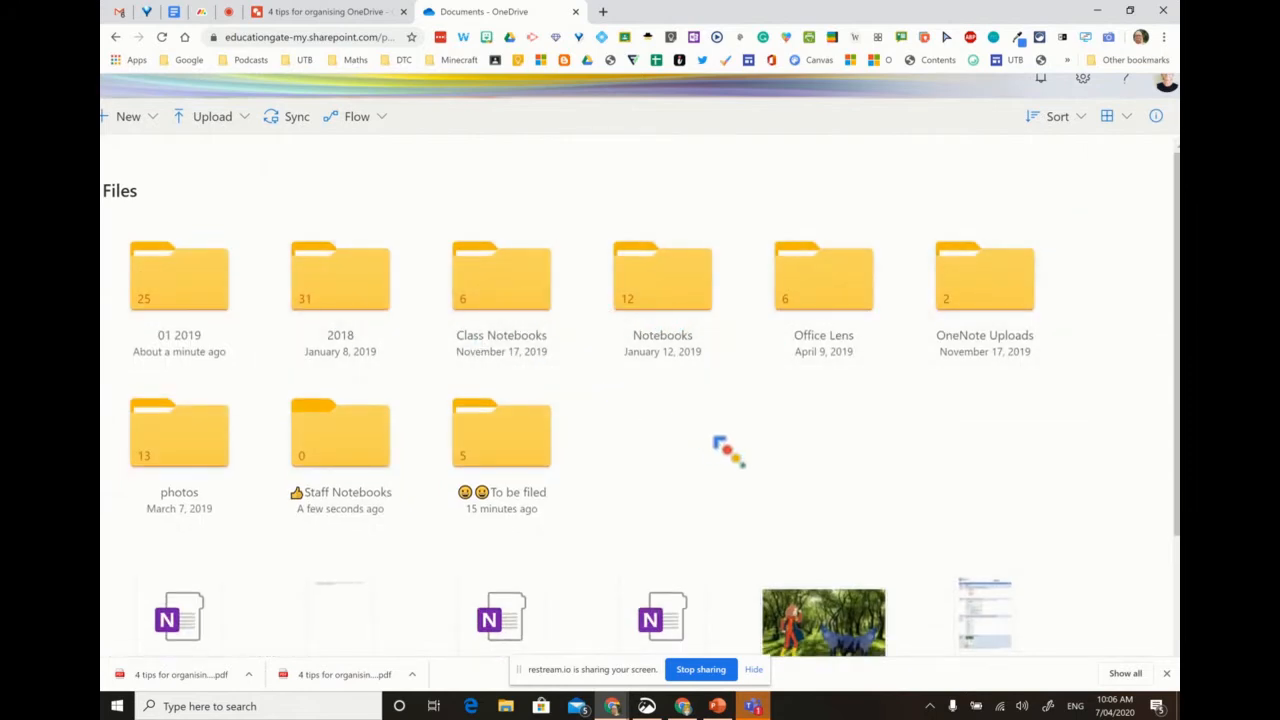
{"action": "scroll", "coordinate": [718, 442], "scroll_direction": "down", "scroll_amount": 2}
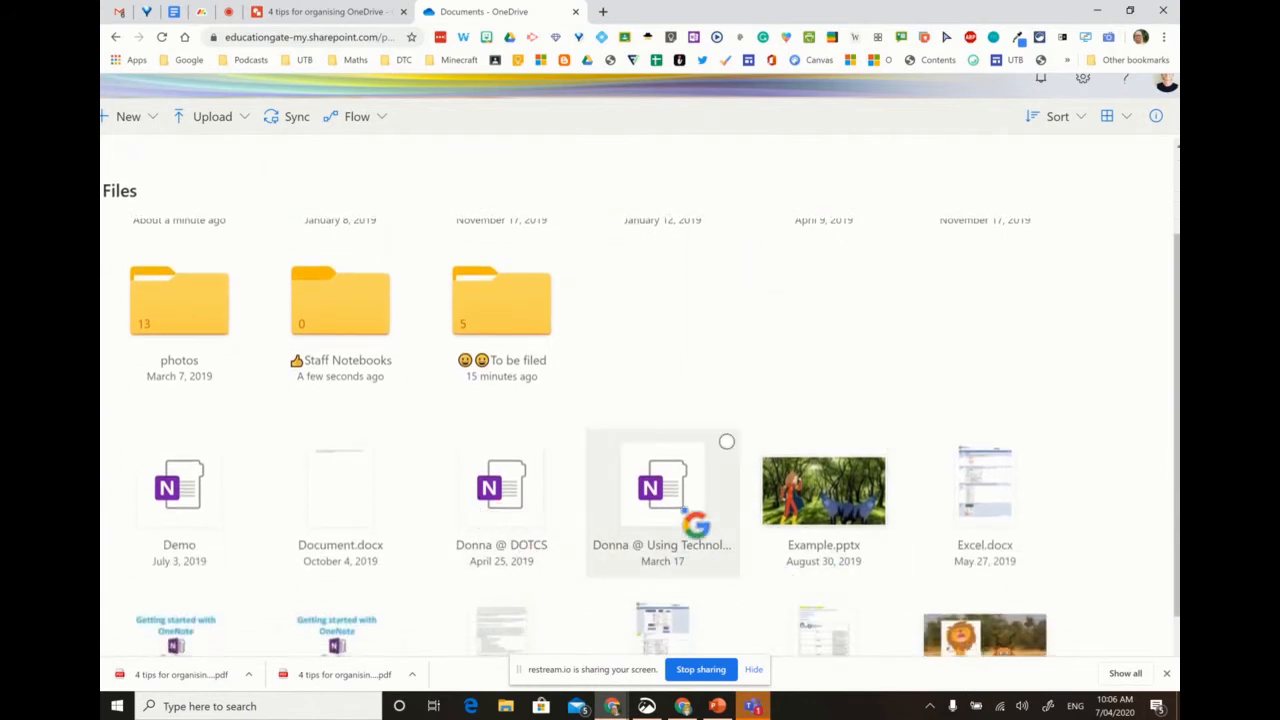
{"action": "mouse_move", "coordinate": [823, 545]}
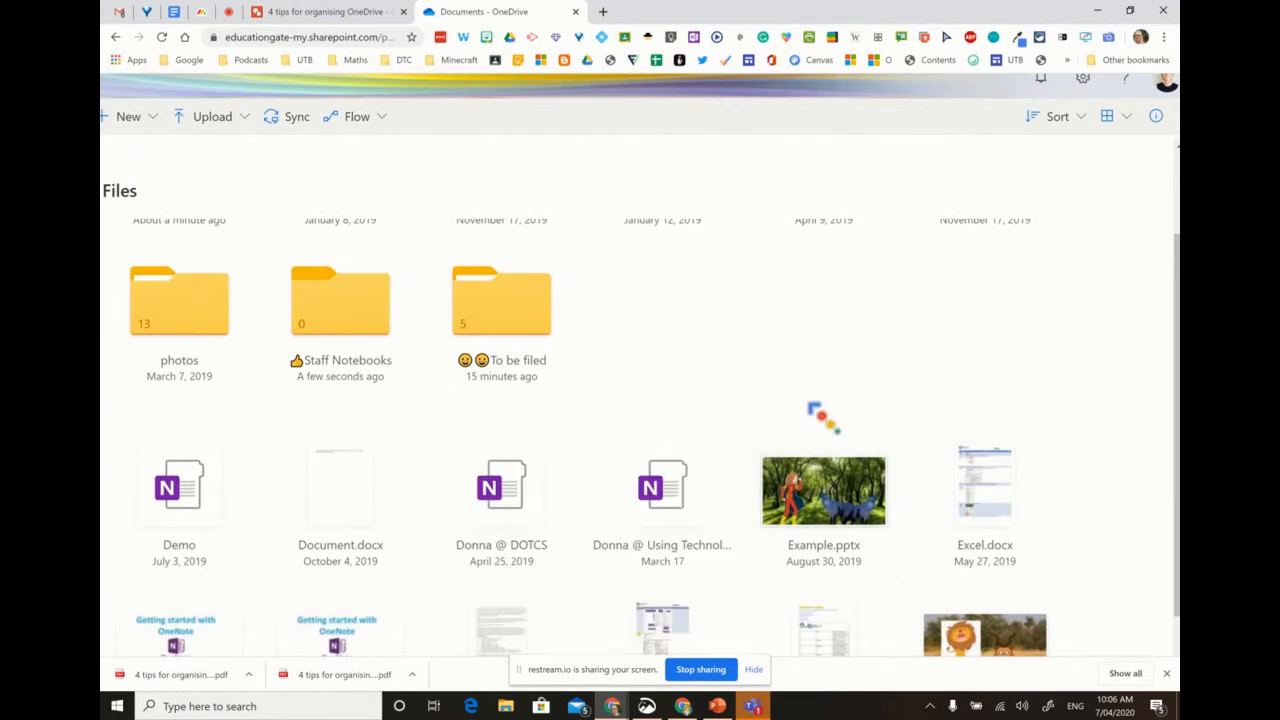
{"action": "scroll", "coordinate": [808, 403], "scroll_direction": "down", "scroll_amount": 3}
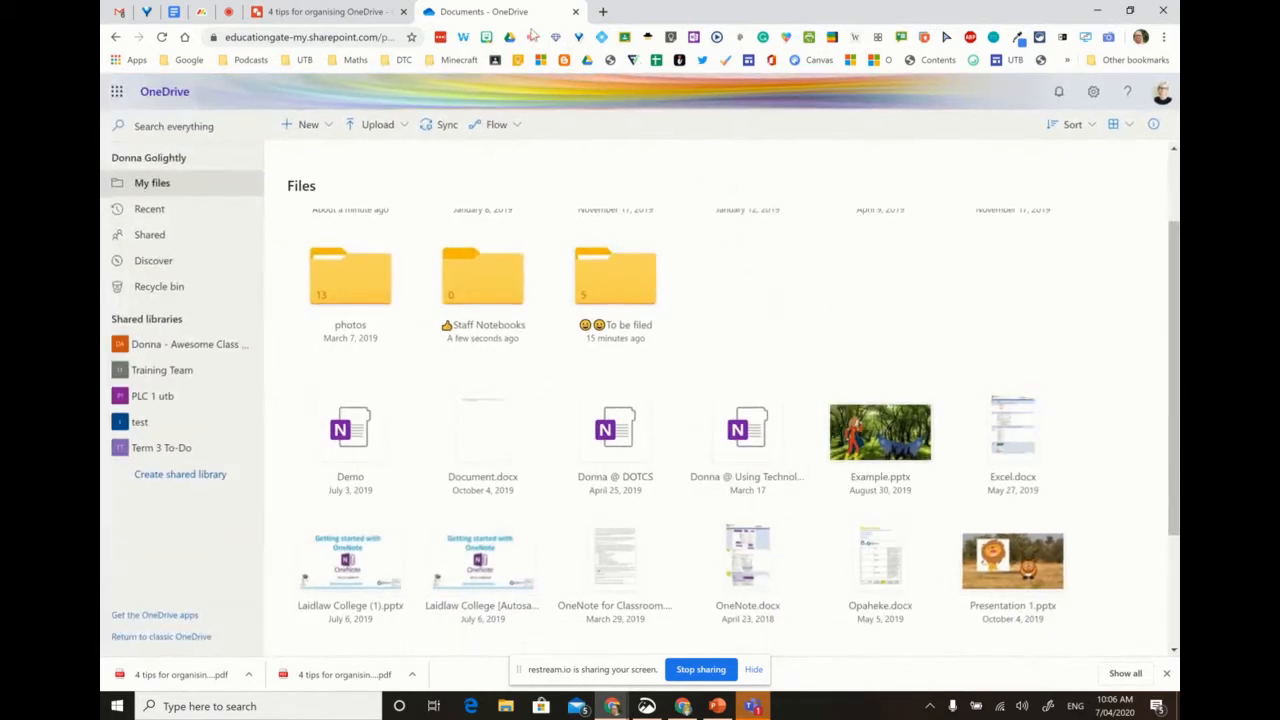
Review the "4 tips for organising OneDrive" drawing and return to the OneDrive files.
{"action": "left_click", "coordinate": [330, 12]}
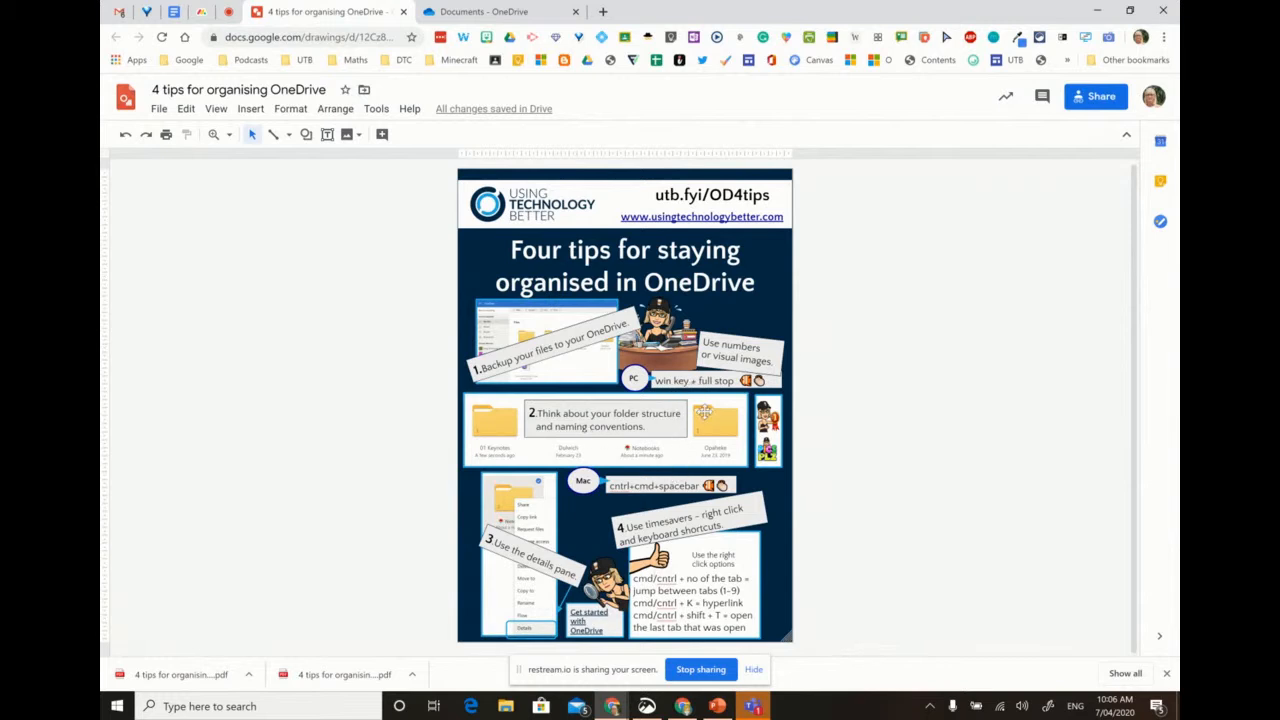
{"action": "left_click", "coordinate": [524, 22]}
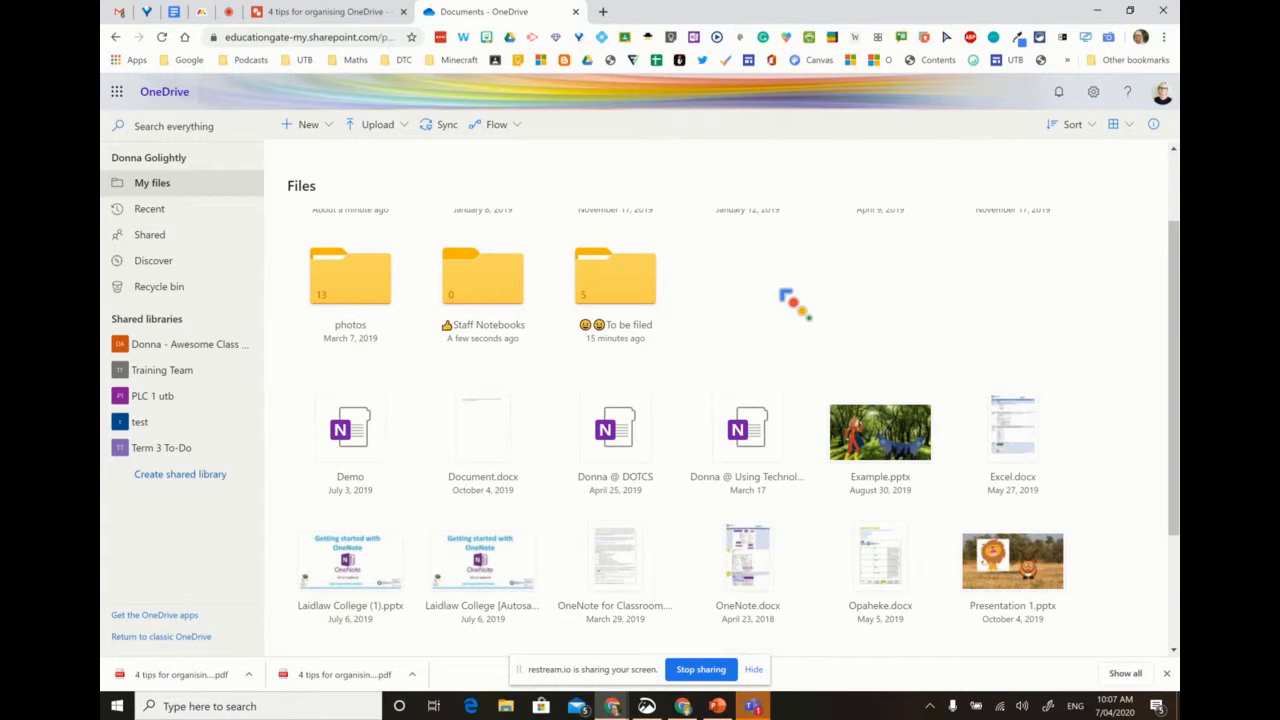
Bring up the information card of Excel.docx to examine its views and viewers.
{"action": "scroll", "coordinate": [781, 291], "scroll_direction": "up", "scroll_amount": 5}
{"action": "scroll", "coordinate": [890, 306], "scroll_direction": "right", "scroll_amount": 1}
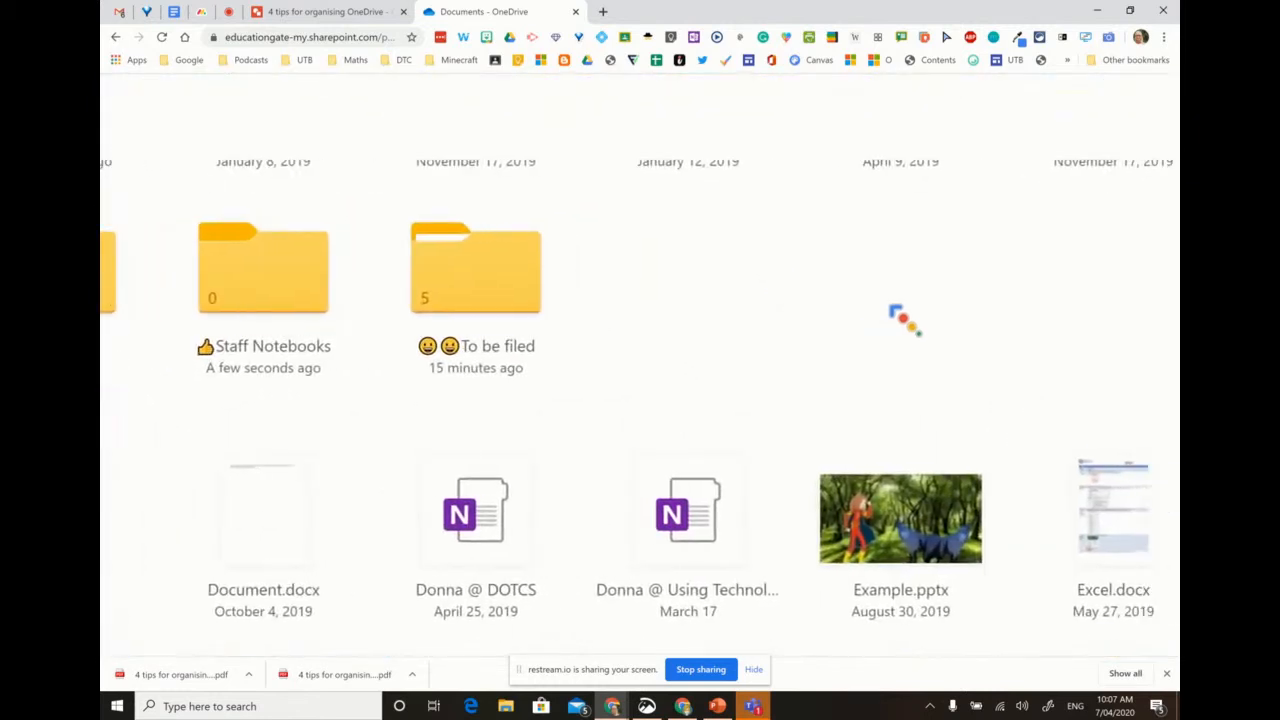
{"action": "scroll", "coordinate": [903, 318], "scroll_direction": "right", "scroll_amount": 2}
{"action": "scroll", "coordinate": [876, 452], "scroll_direction": "down", "scroll_amount": 1}
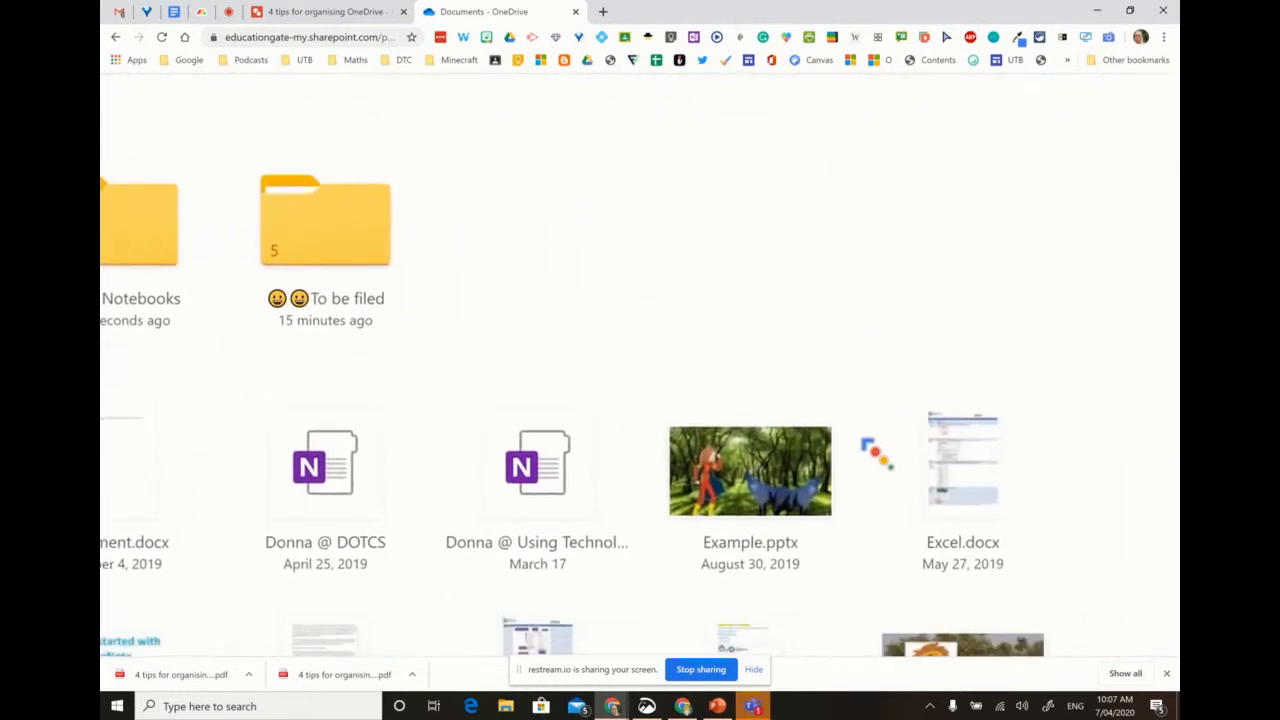
{"action": "mouse_move", "coordinate": [934, 491]}
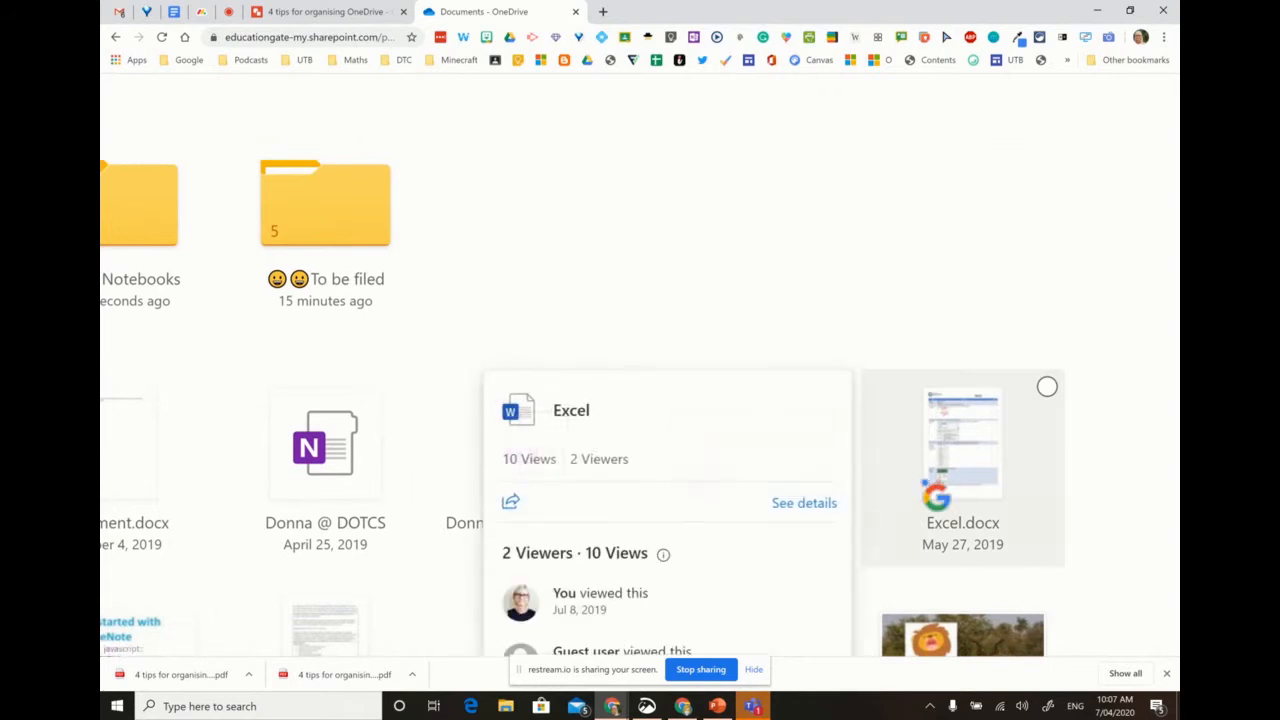
{"action": "scroll", "coordinate": [894, 363], "scroll_direction": "down", "scroll_amount": 1}
{"action": "scroll", "coordinate": [885, 362], "scroll_direction": "up", "scroll_amount": 2}
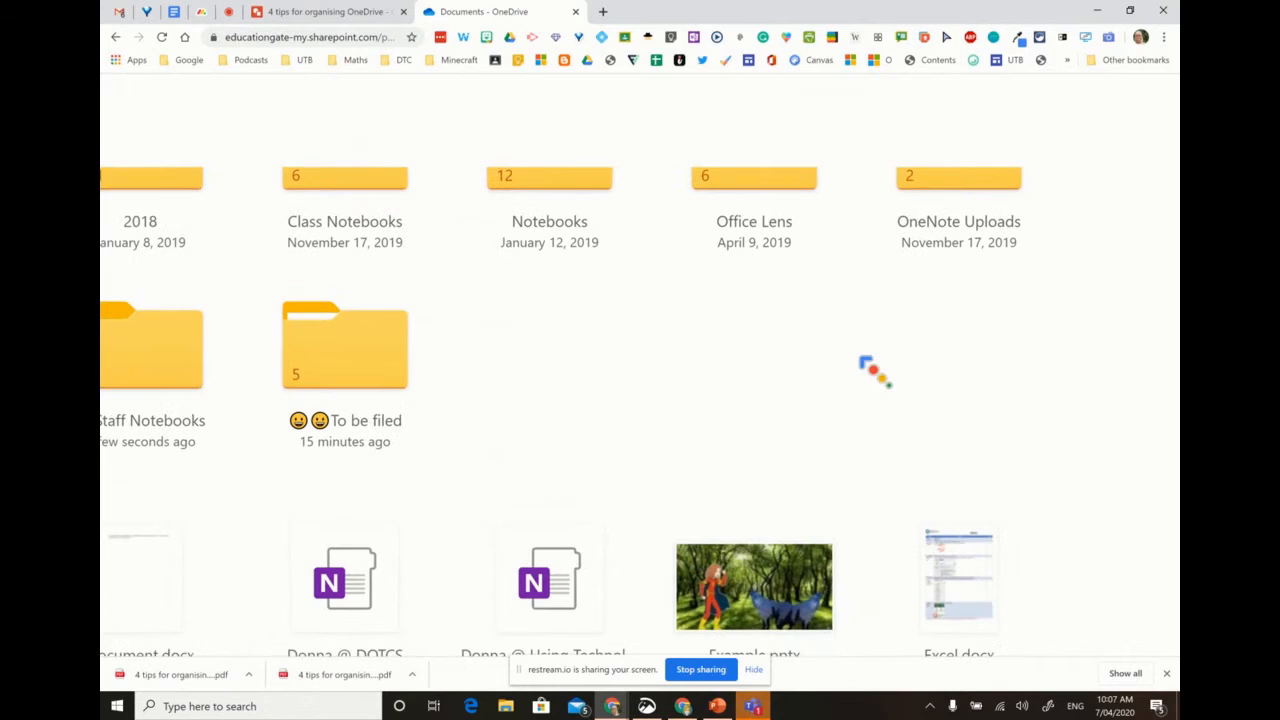
{"action": "scroll", "coordinate": [862, 360], "scroll_direction": "down", "scroll_amount": 3}
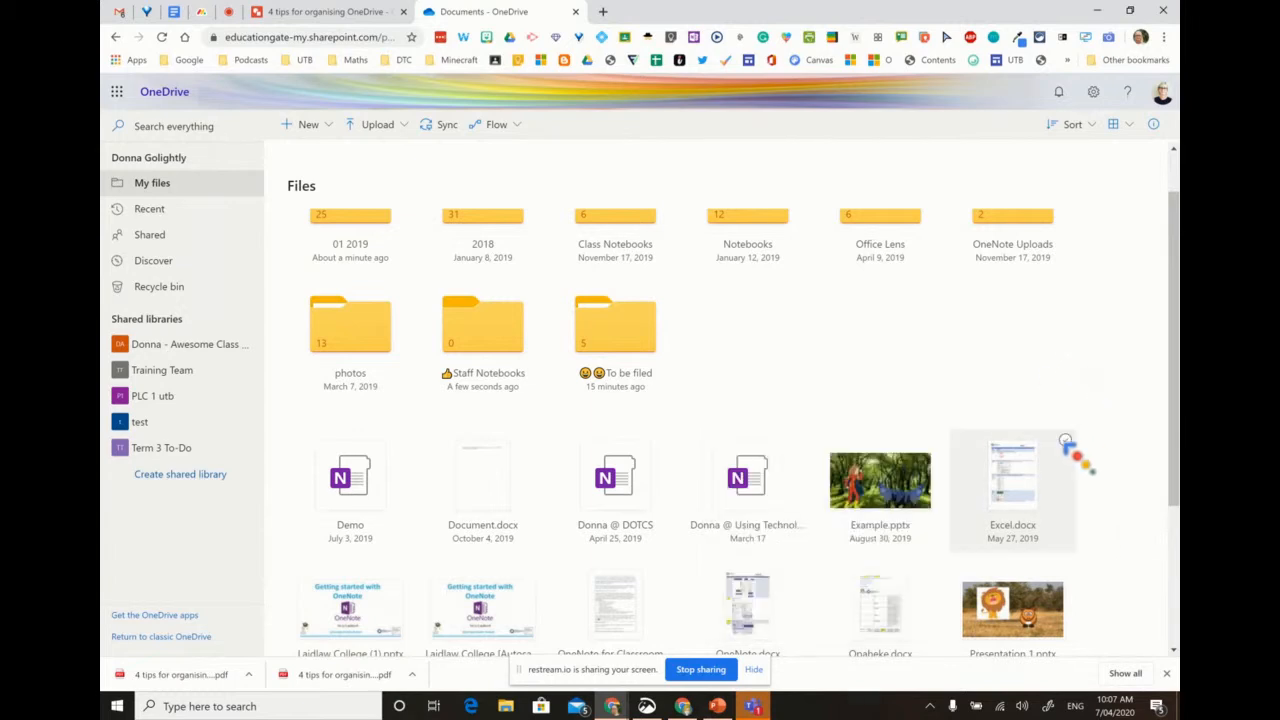
{"action": "mouse_move", "coordinate": [1066, 440]}
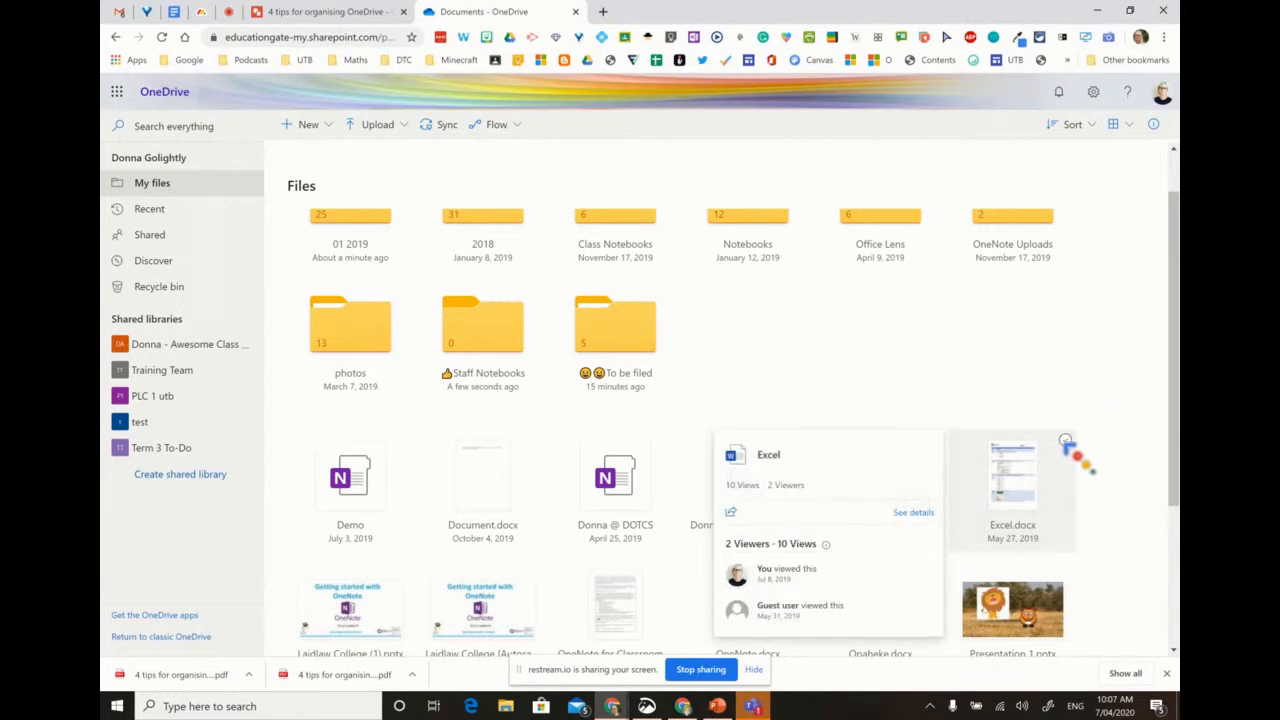
Select Excel.docx and show its file details.
{"action": "left_click", "coordinate": [1066, 440]}
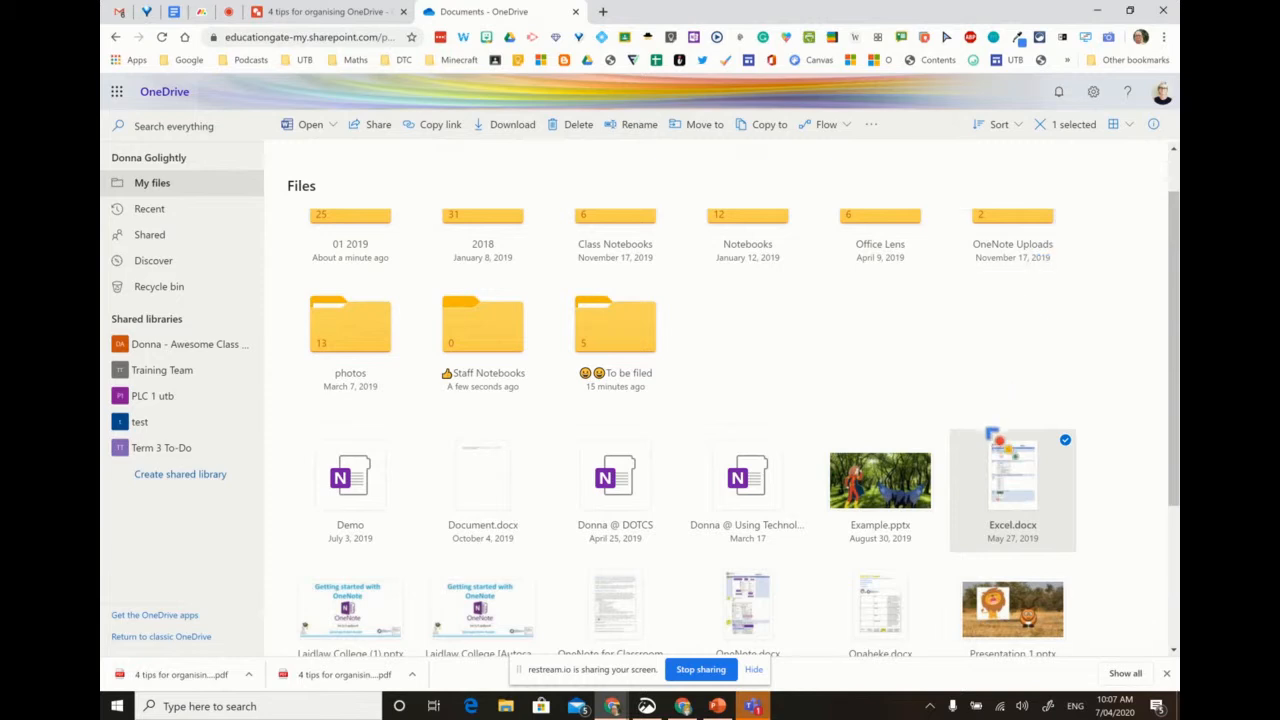
{"action": "right_click", "coordinate": [1000, 478]}
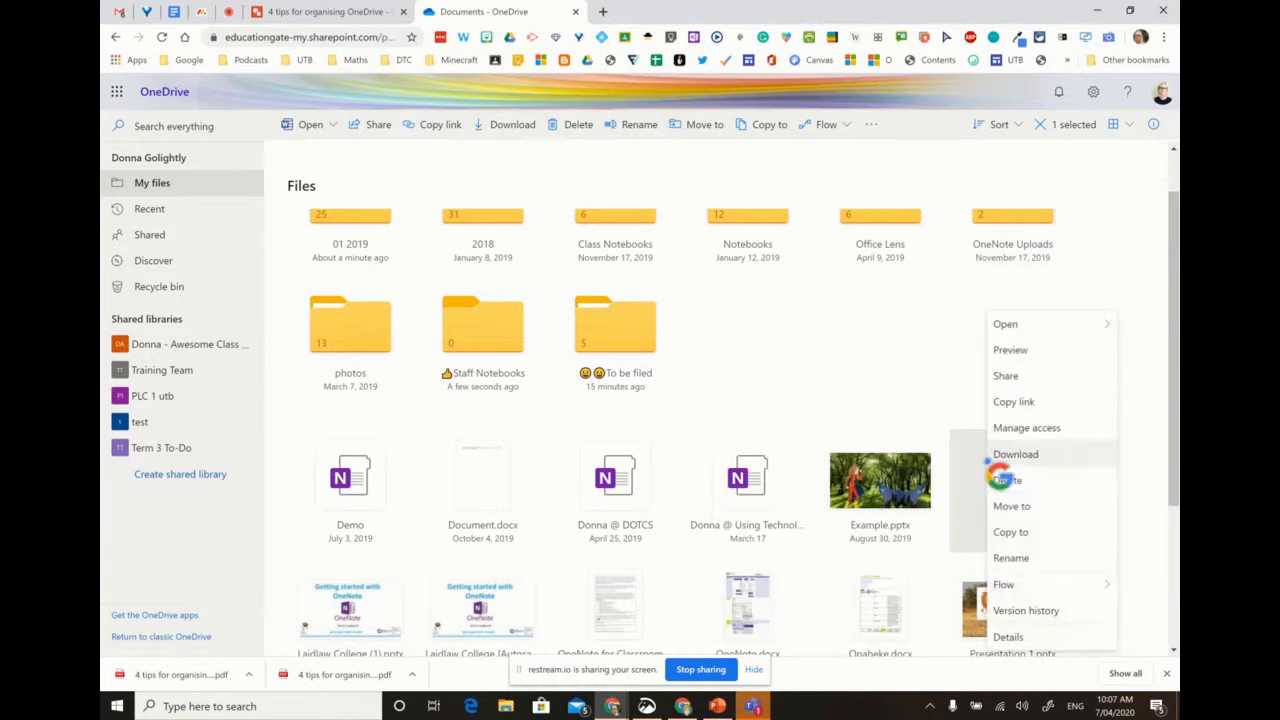
{"action": "left_click", "coordinate": [1012, 644]}
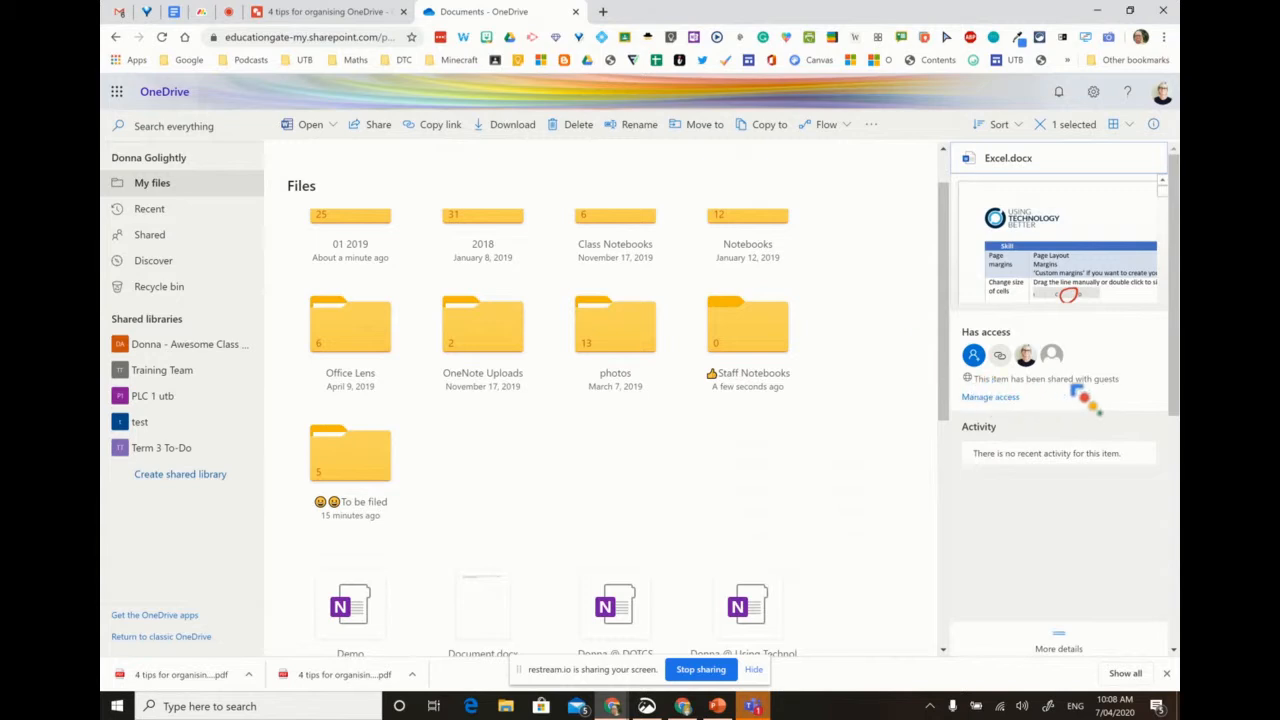
Examine the access settings and Send Link options of Excel.docx, and close them without sharing.
{"action": "left_click", "coordinate": [996, 398]}
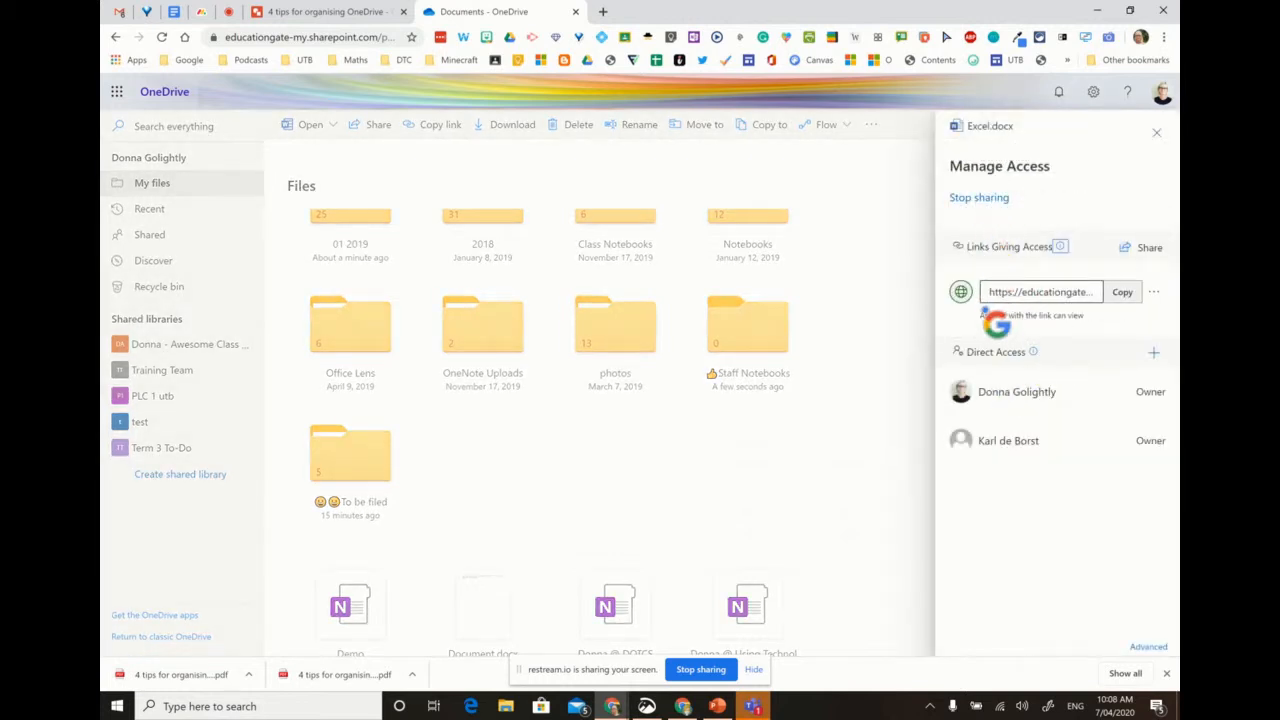
{"action": "left_click", "coordinate": [1148, 250]}
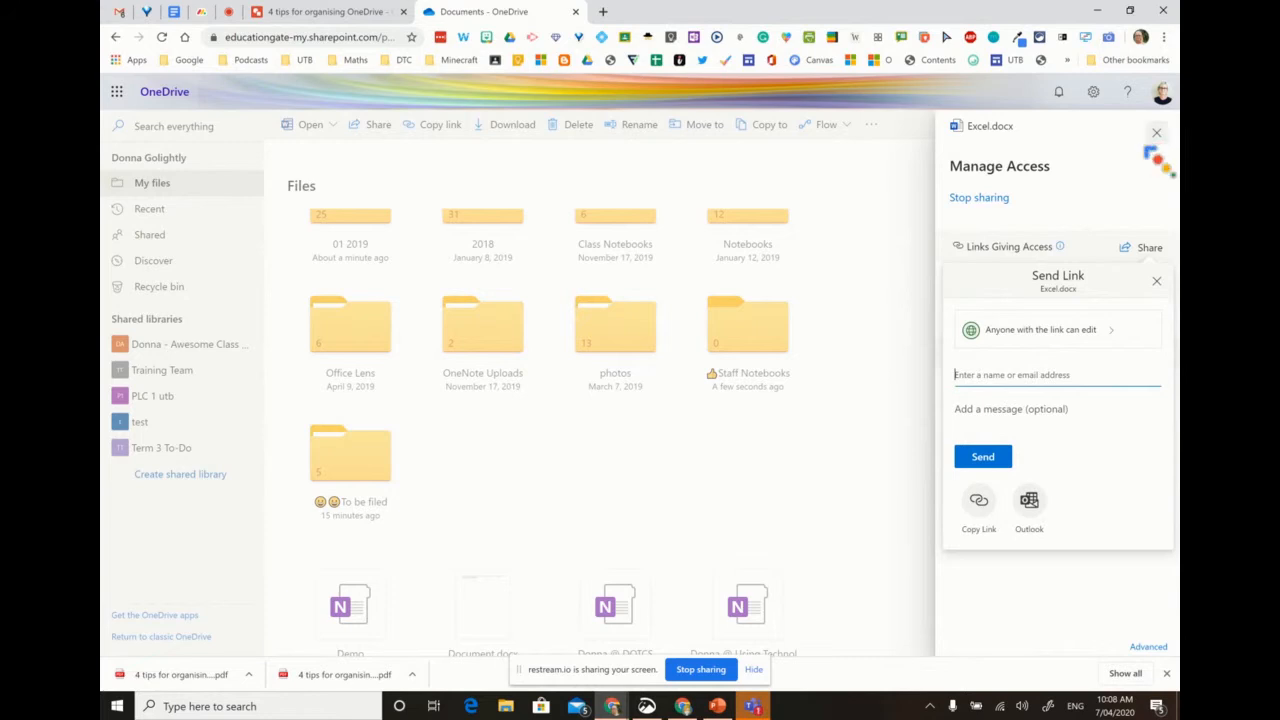
{"action": "left_click", "coordinate": [1156, 135]}
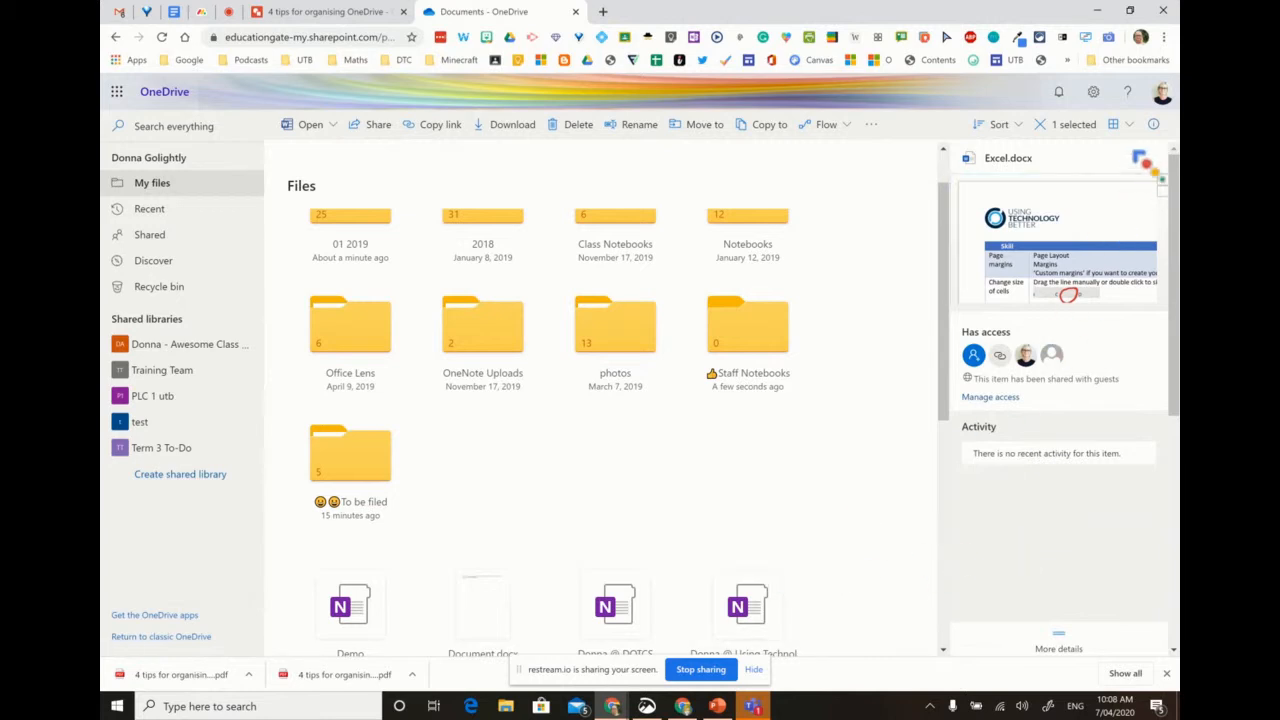
Close the file details and switch to the "4 tips for organising OneDrive" drawing.
{"action": "left_click", "coordinate": [1153, 124]}
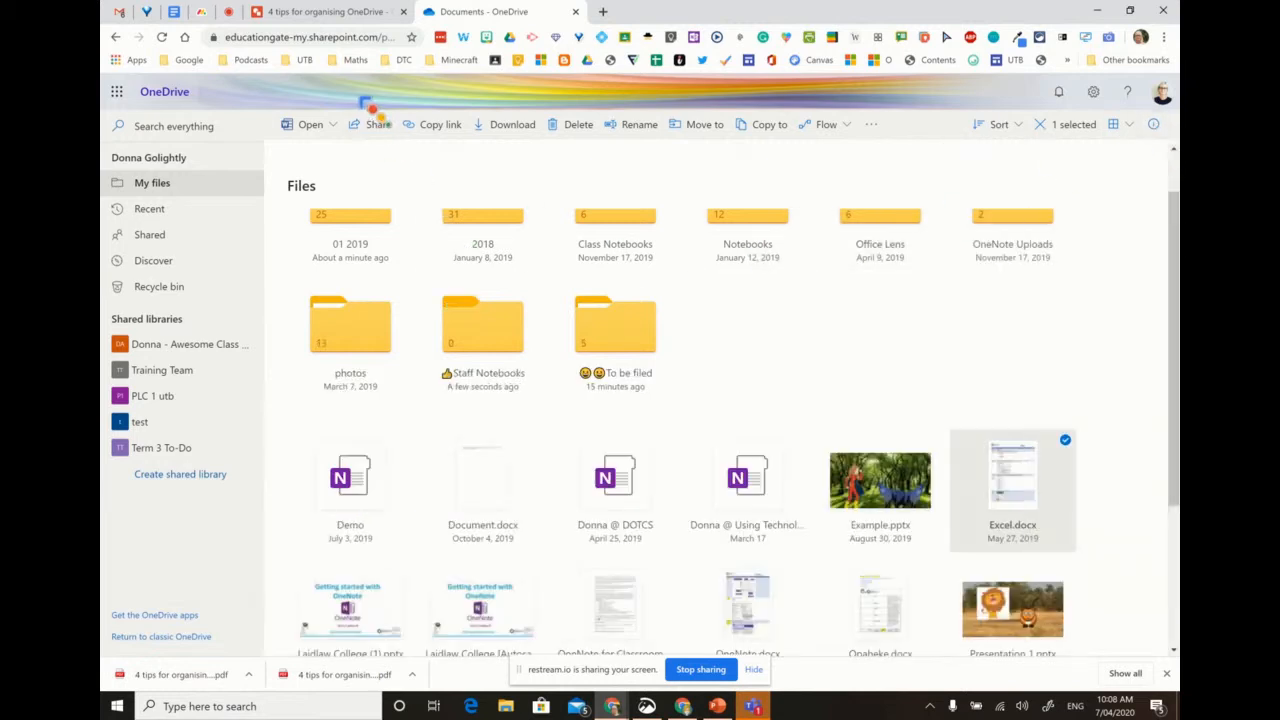
{"action": "left_click", "coordinate": [303, 14]}
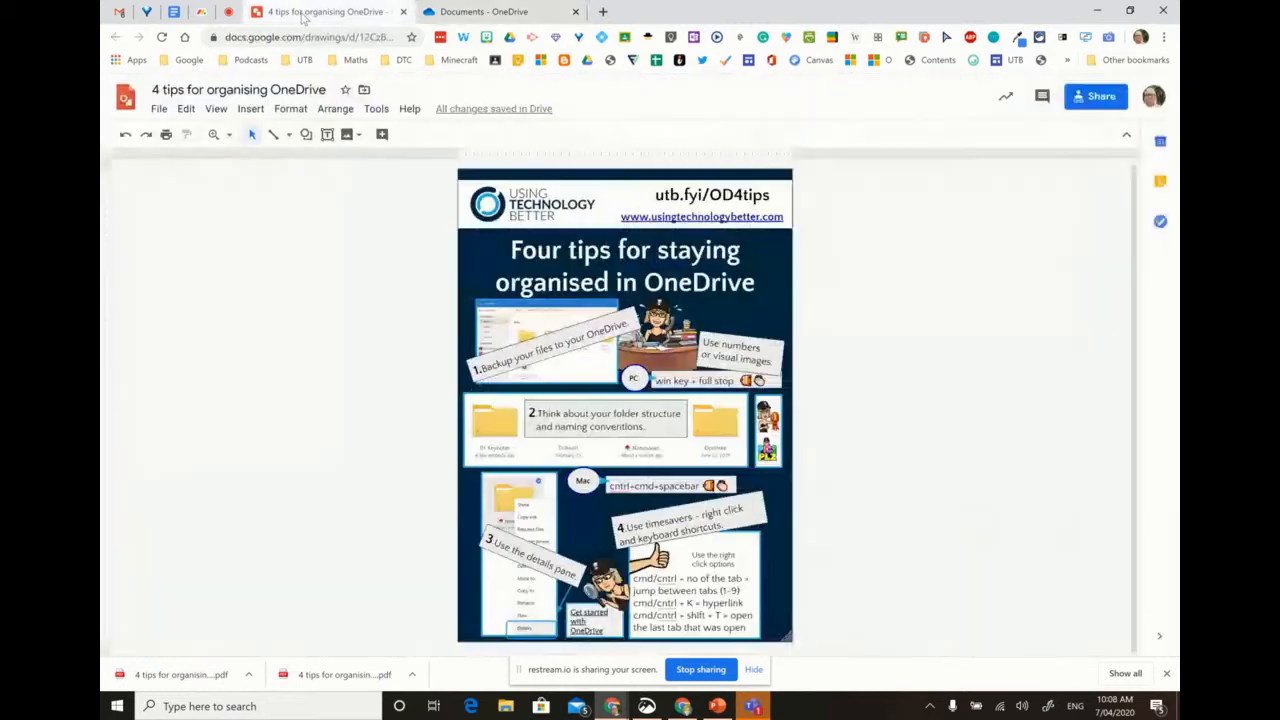